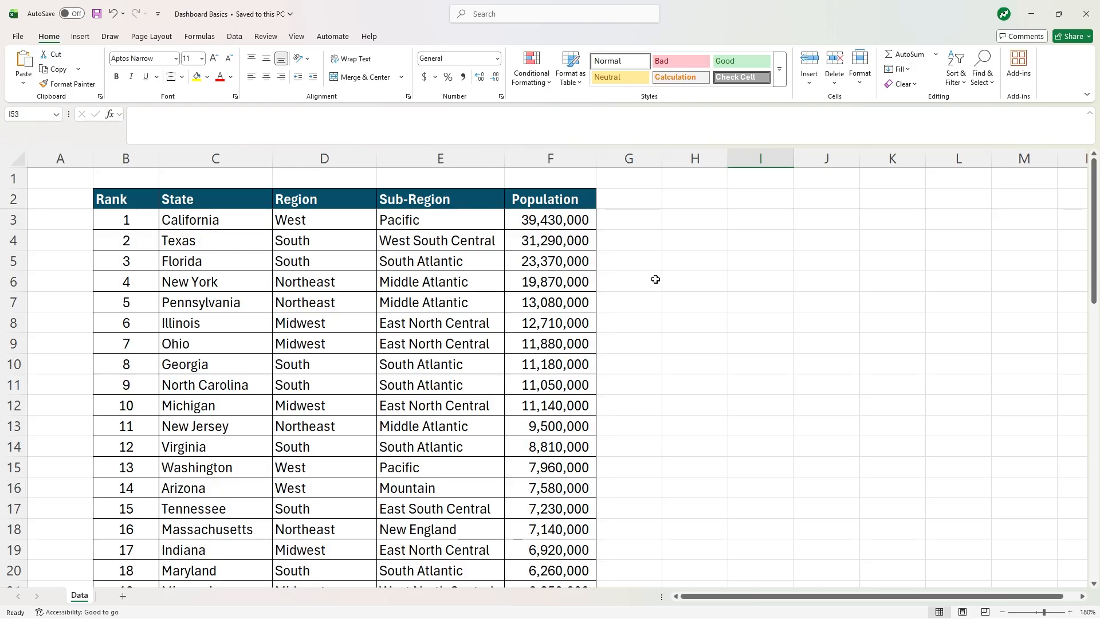
# - Total the Population column in cell F53 below the last state with a SUM of F3:F52
pyautogui.scroll(-15, 656, 279)
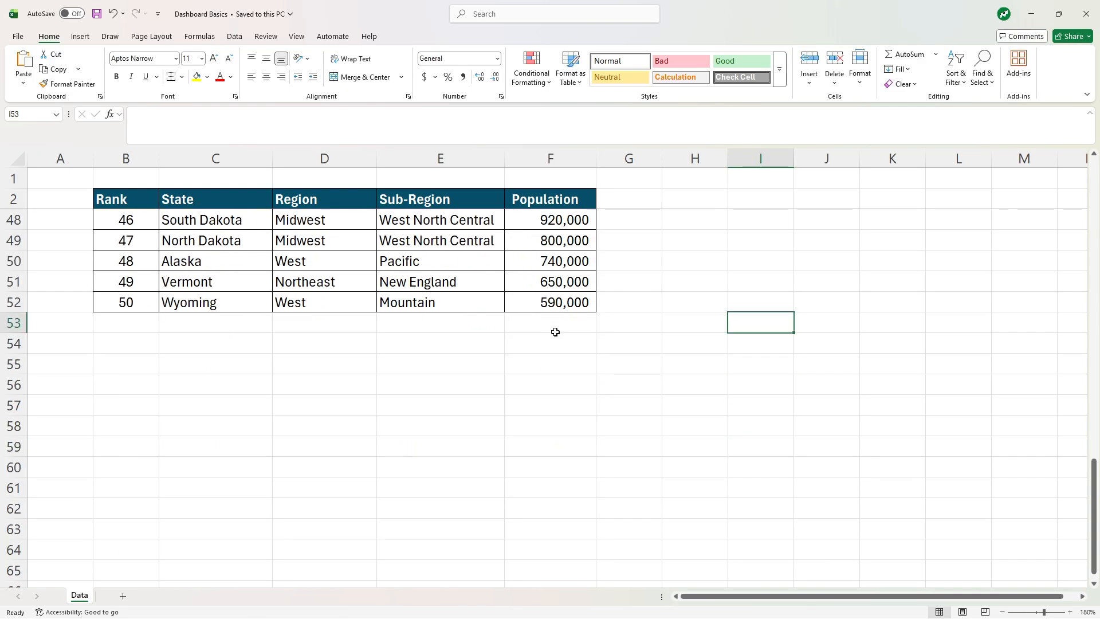
pyautogui.click(555, 324)
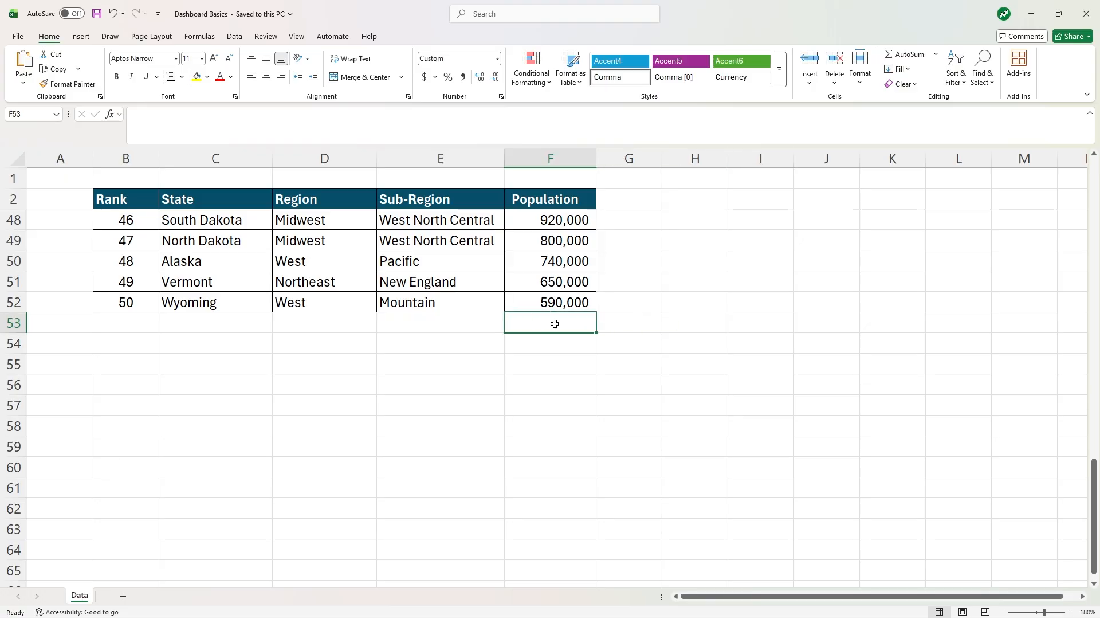
pyautogui.write('=SUM(')
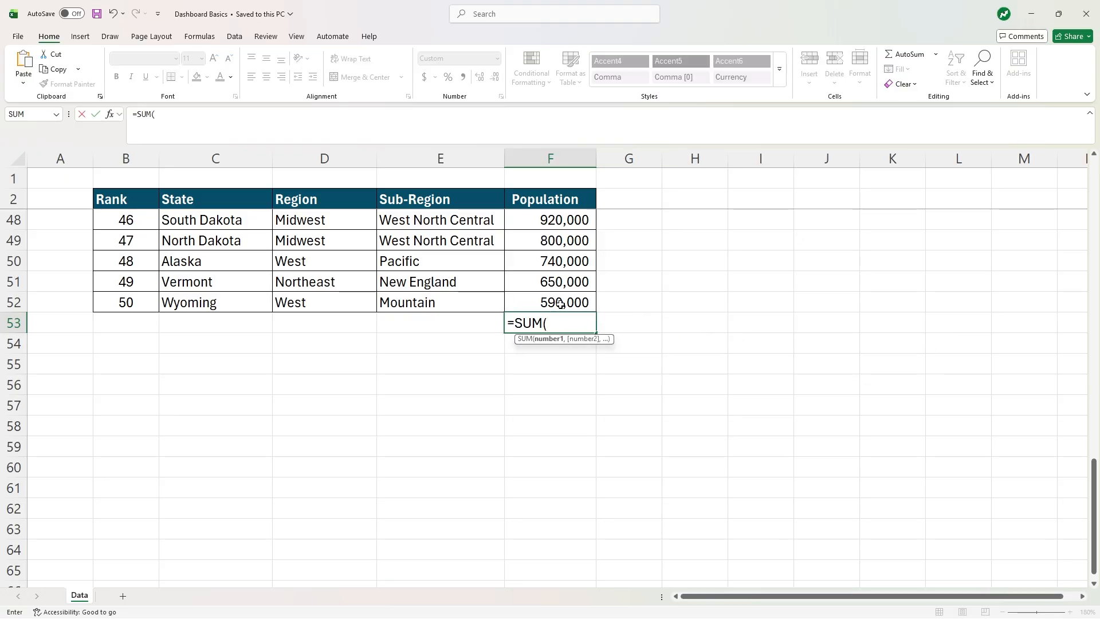
pyautogui.moveTo(559, 302); pyautogui.dragTo(564, 212)
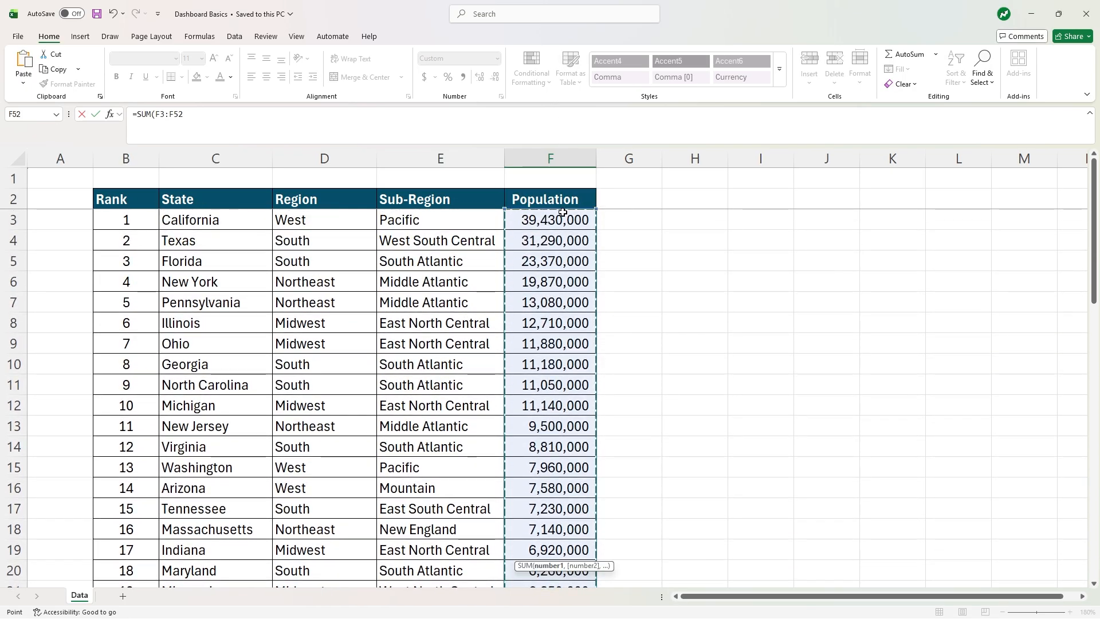
pyautogui.press('Return')
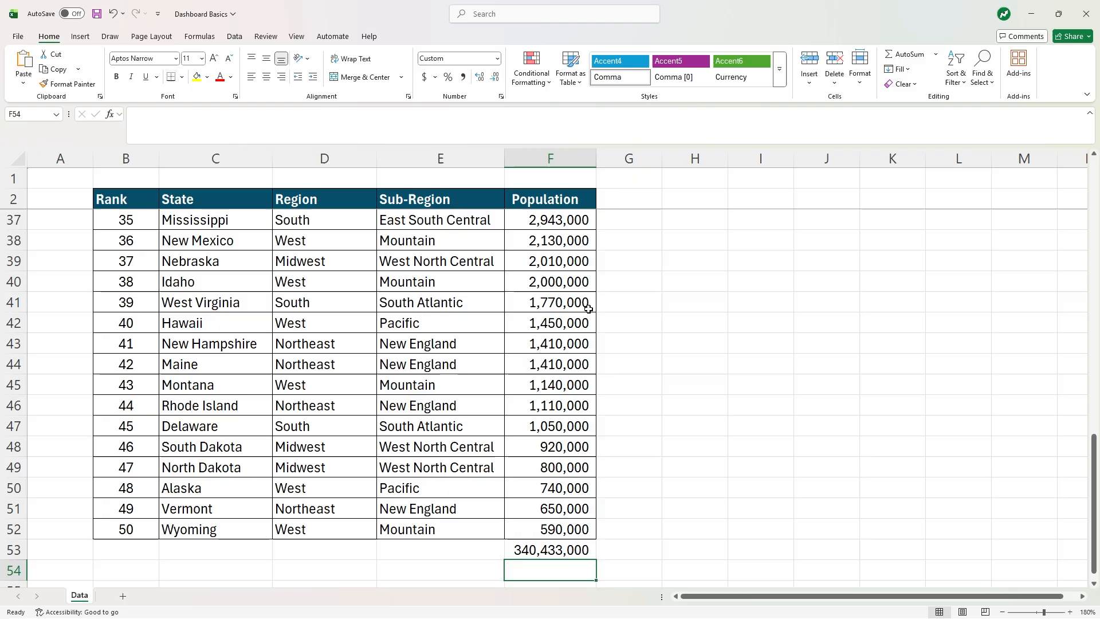
# - Draw a rounded rectangle about 0.63" high and 1.33" wide over cells H3:I5 beside the table
pyautogui.scroll(11, 589, 310)
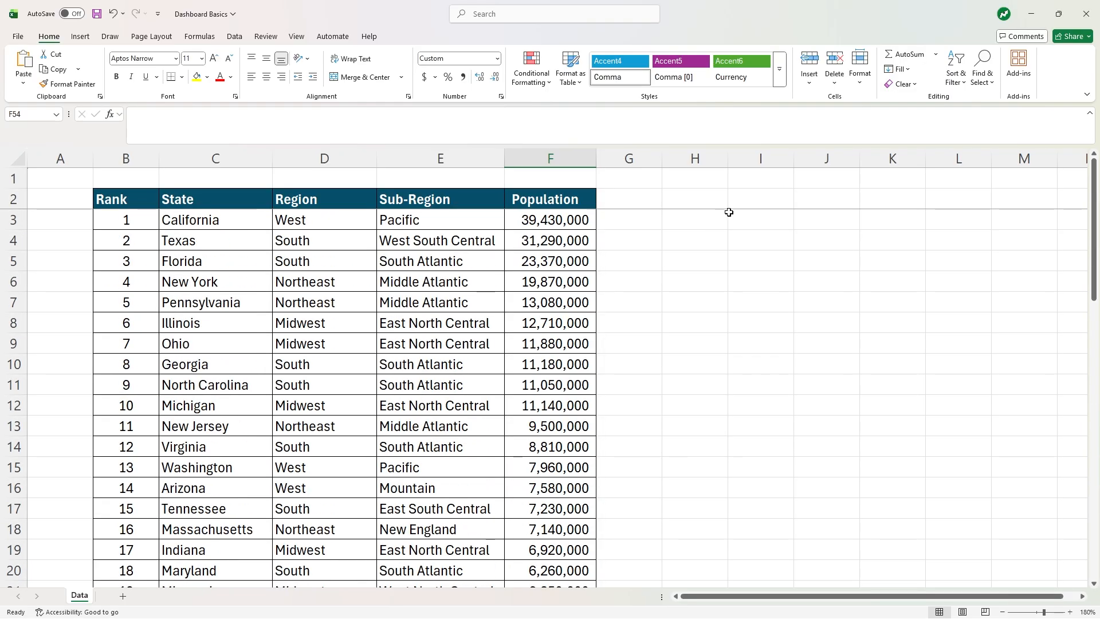
pyautogui.click(79, 36)
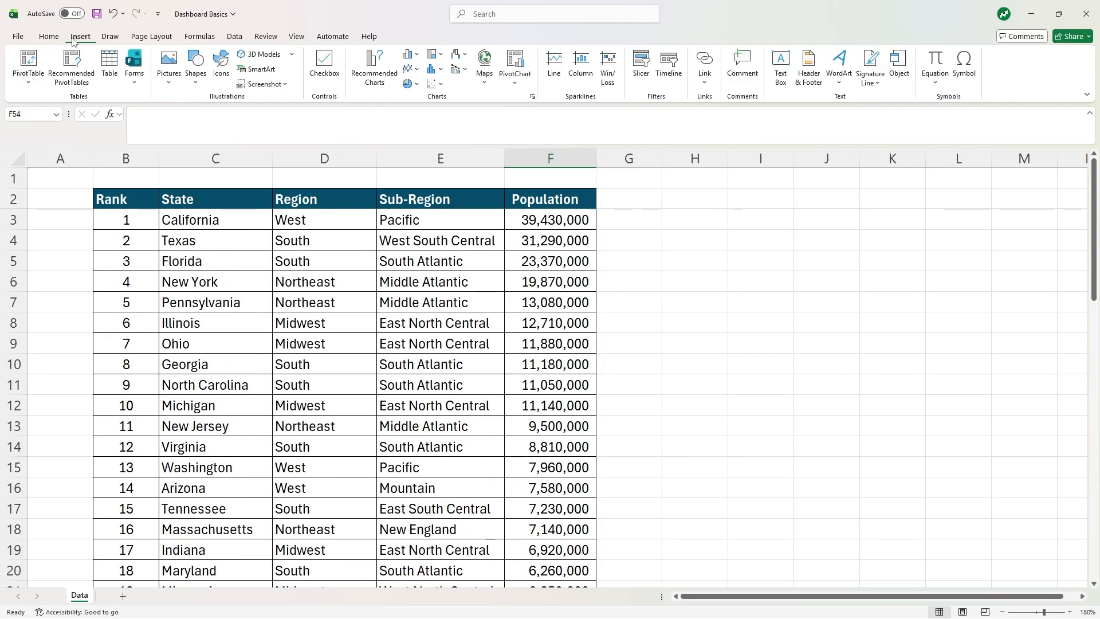
pyautogui.click(198, 84)
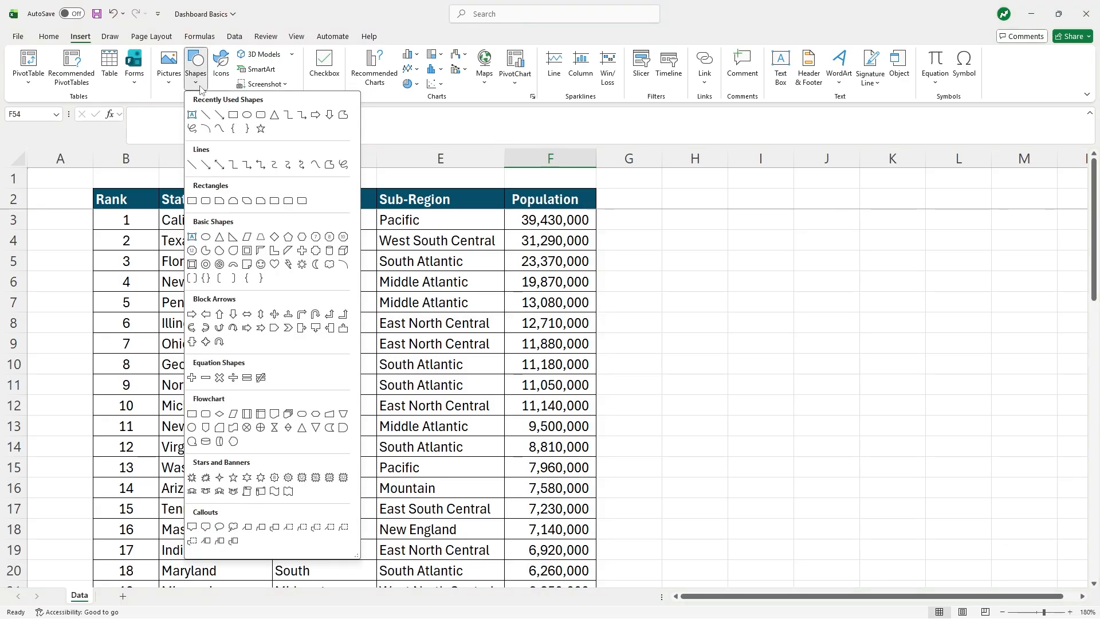
pyautogui.click(259, 115)
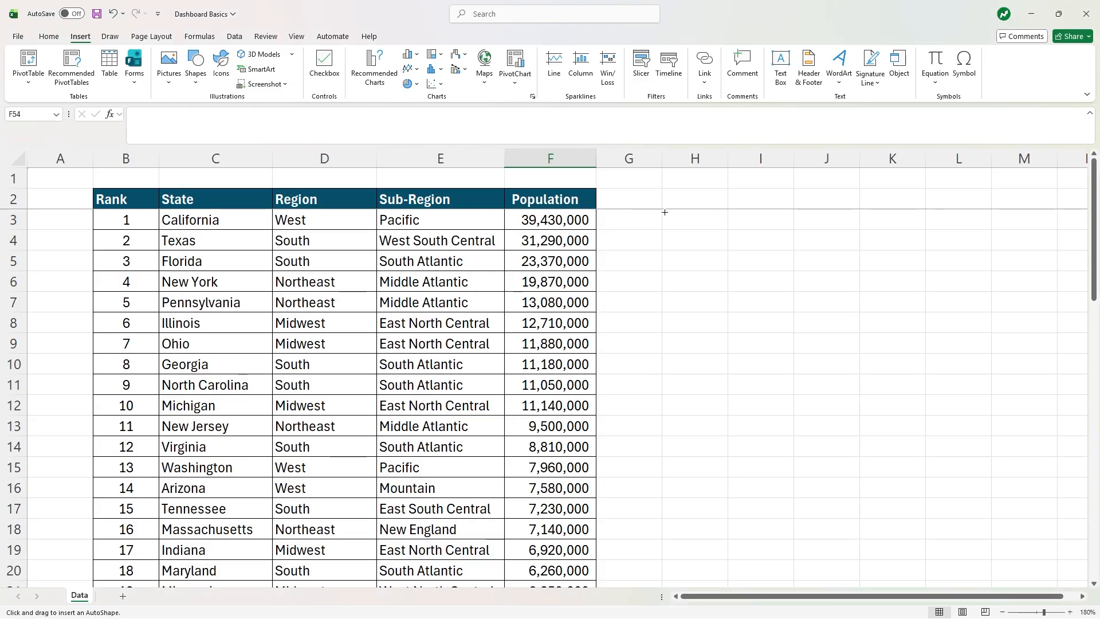
pyautogui.moveTo(664, 212); pyautogui.dragTo(780, 272)
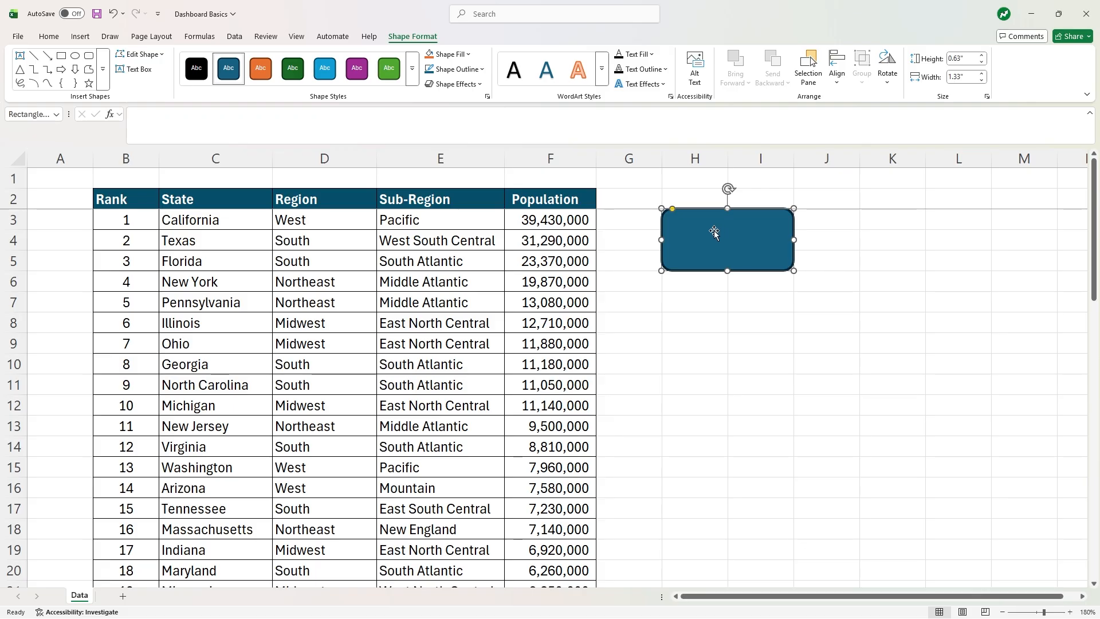
# - Apply the Subtle Effect - Turquoise, Accent 4 style to the rounded rectangle
pyautogui.click(325, 72)
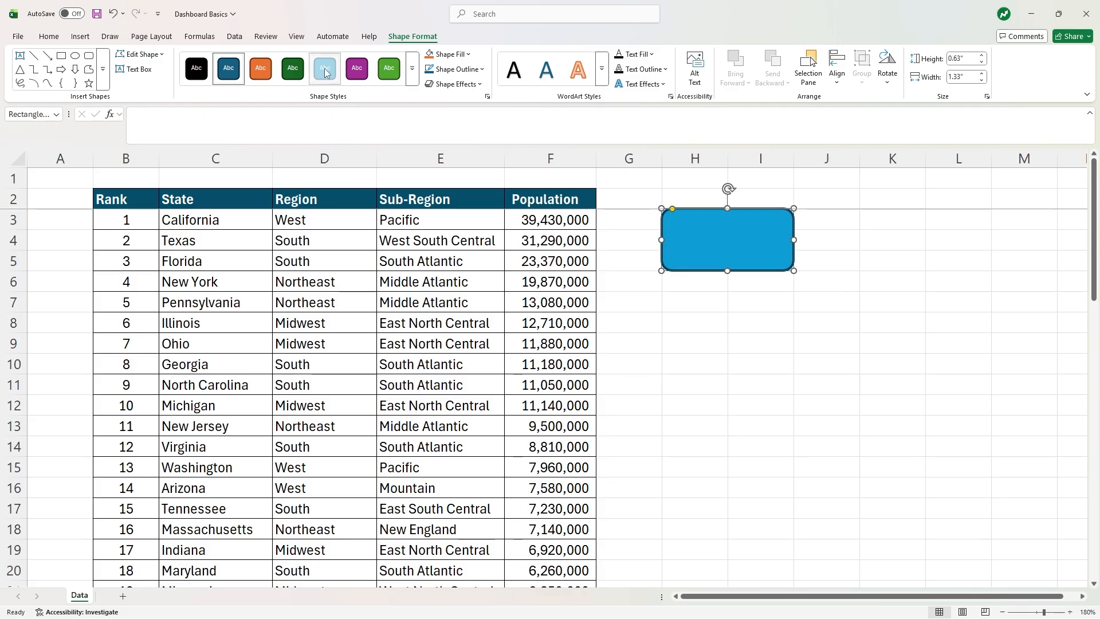
pyautogui.click(411, 76)
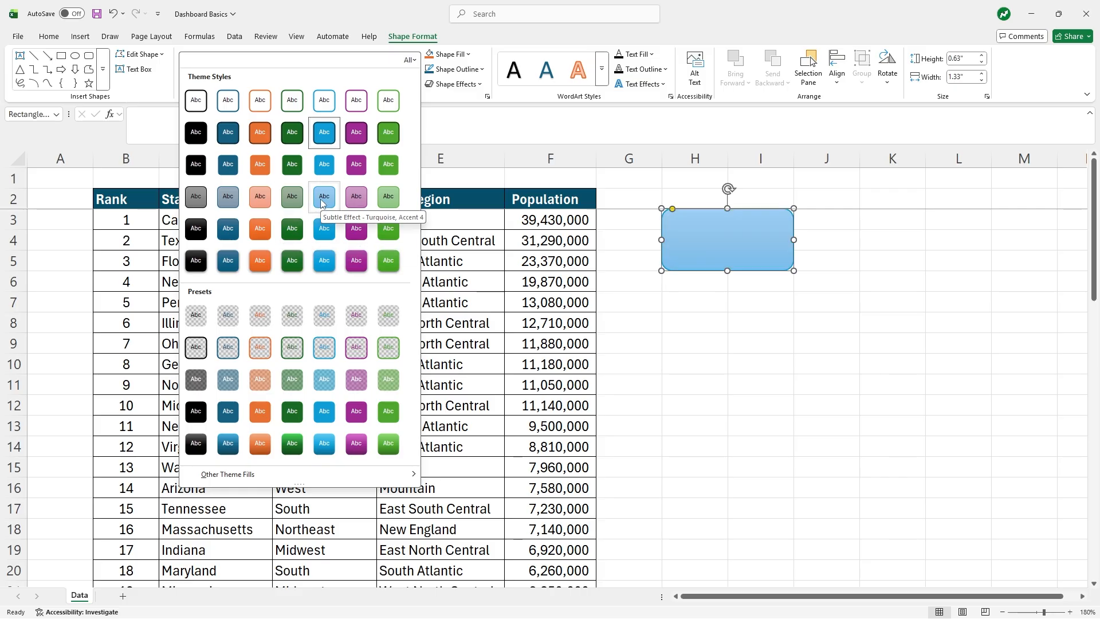
pyautogui.click(322, 199)
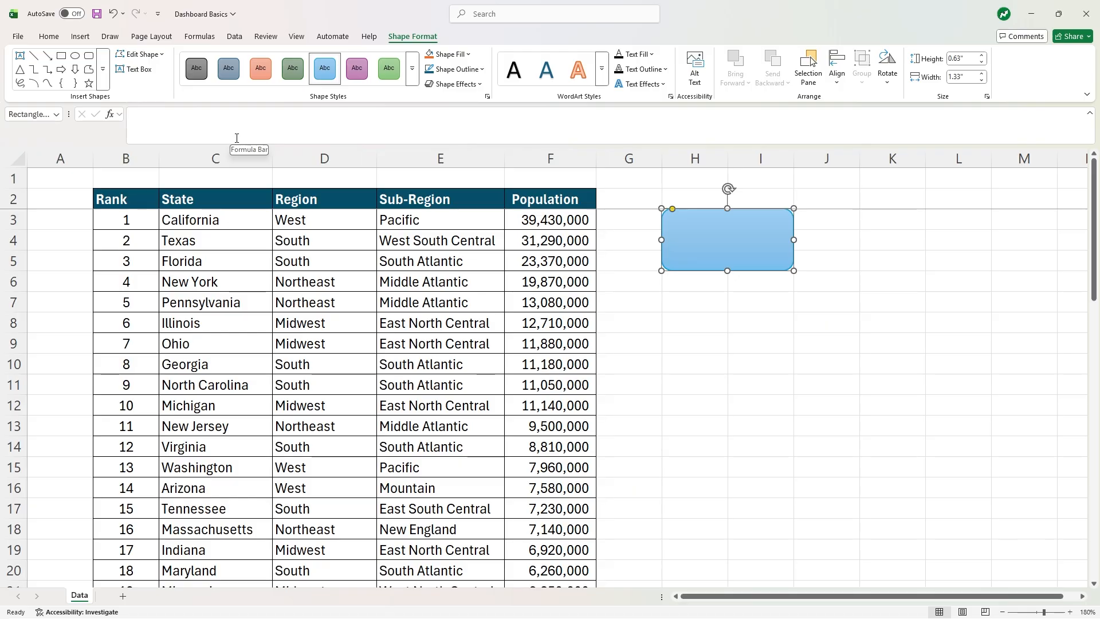
# - Link the rounded rectangle's text to the population total with the formula =$F$53
pyautogui.click(200, 122)
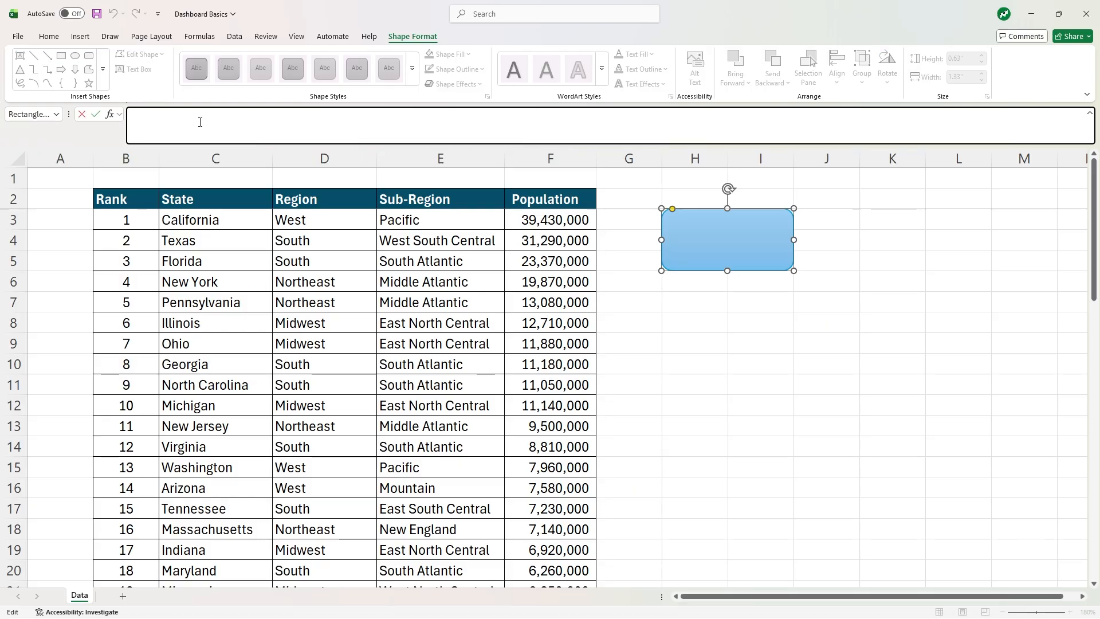
pyautogui.write('=')
pyautogui.scroll(-13, 521, 321)
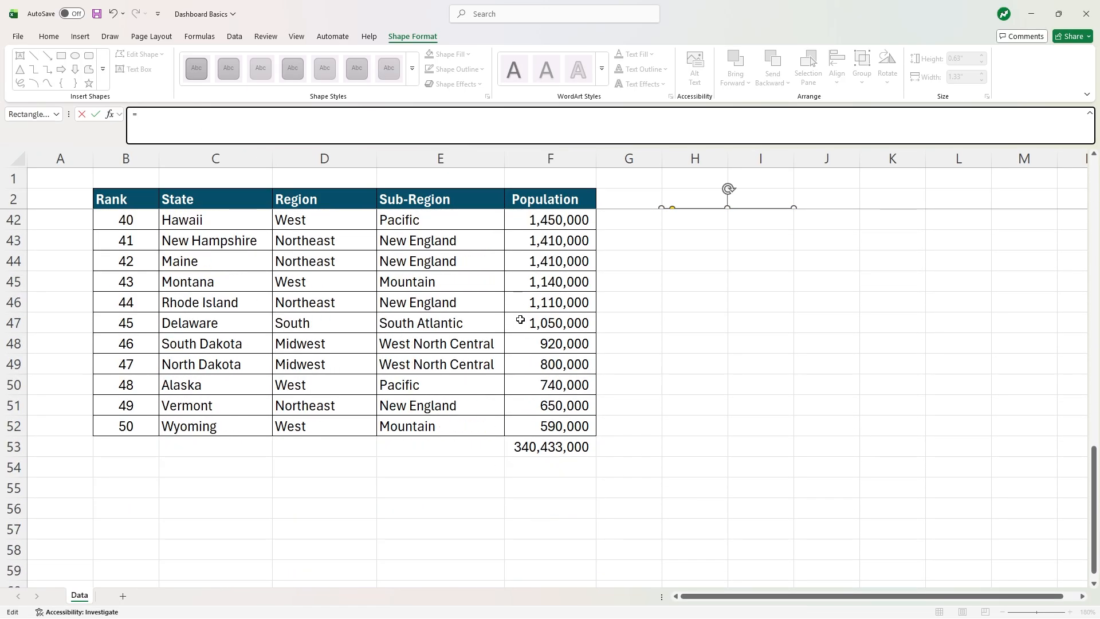
pyautogui.scroll(-1, 521, 320)
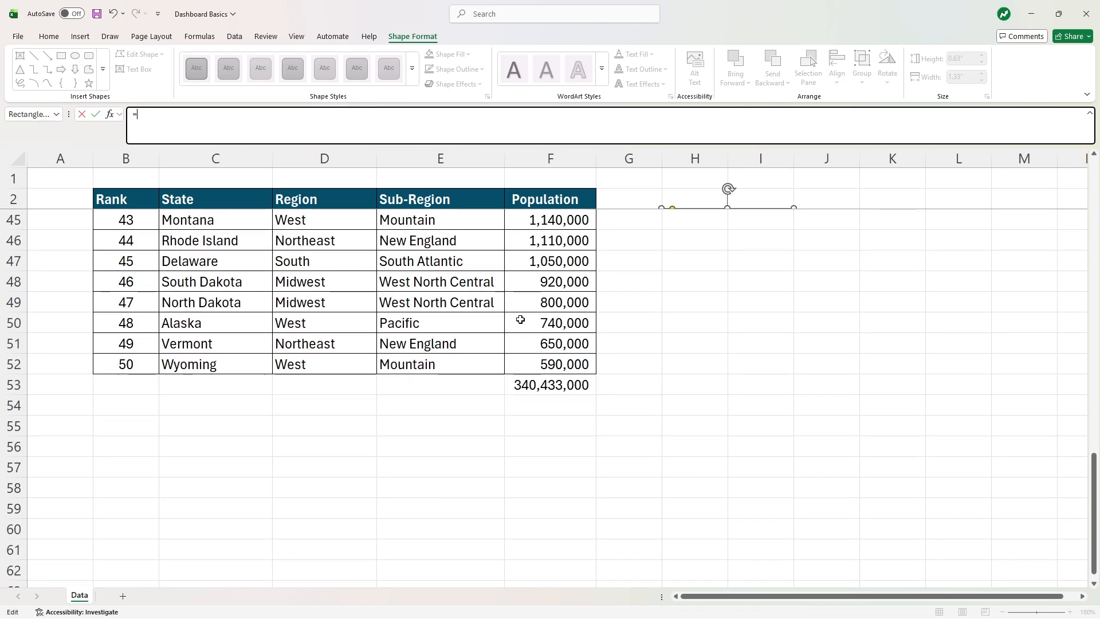
pyautogui.click(575, 386)
pyautogui.scroll(7, 646, 328)
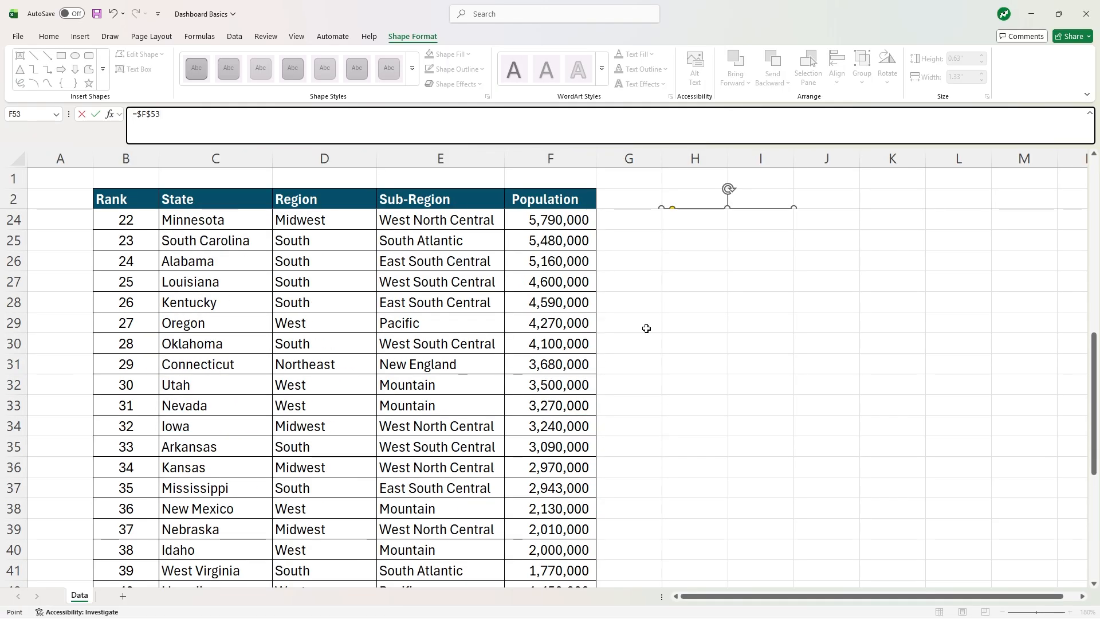
pyautogui.scroll(7, 646, 328)
pyautogui.press('Return')
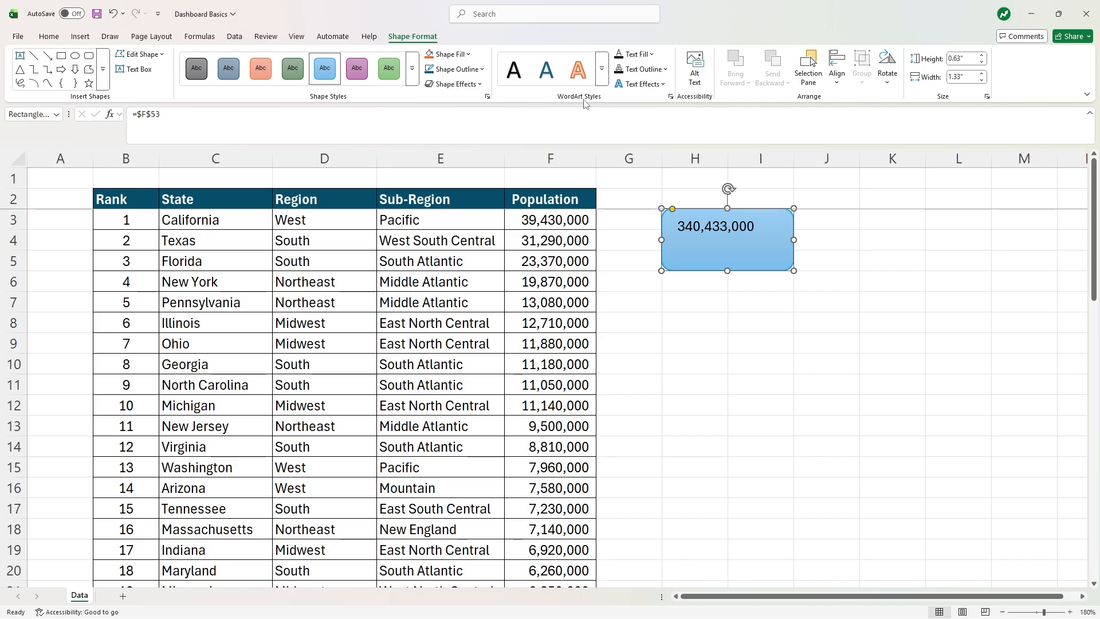
# - Give the rectangle's linked text the dark teal, Accent color 1 shadow WordArt style and align it bottom center
pyautogui.click(604, 75)
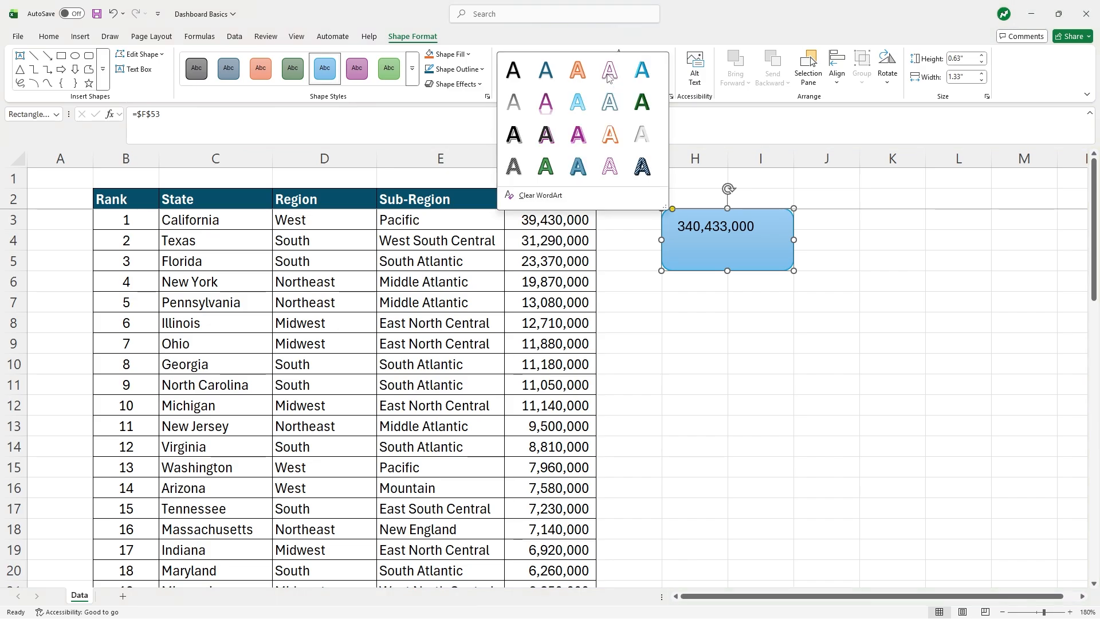
pyautogui.click(547, 70)
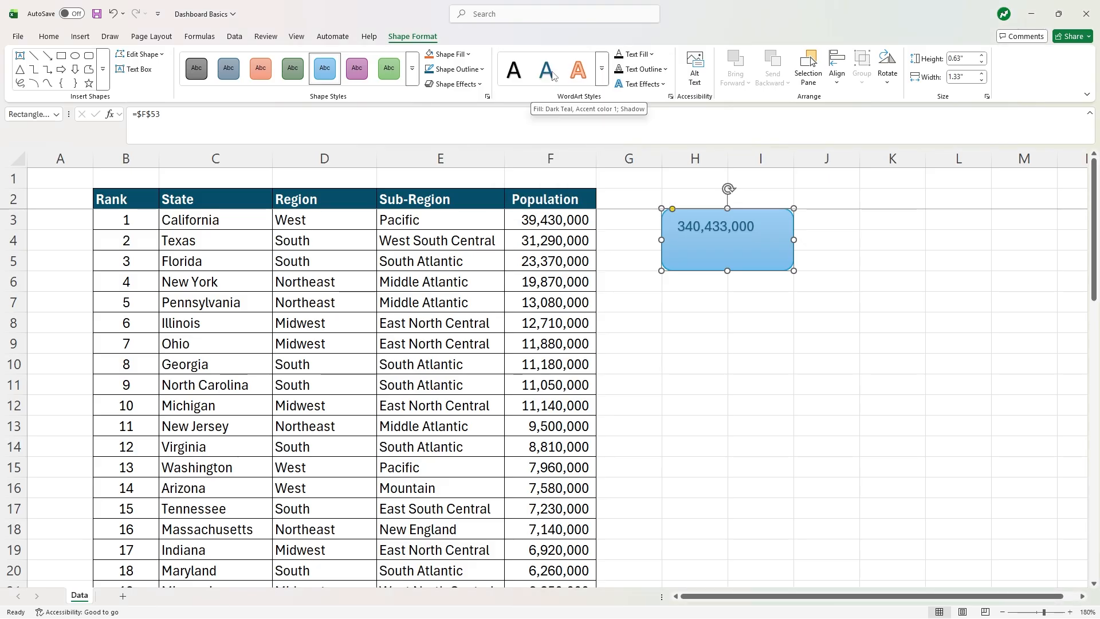
pyautogui.click(49, 37)
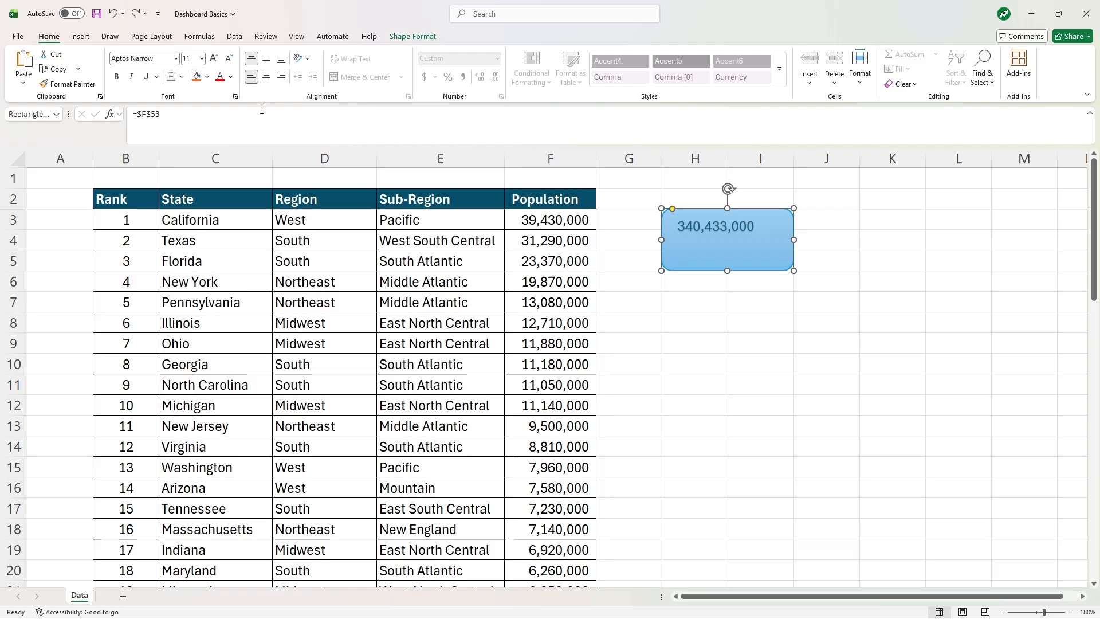
pyautogui.click(267, 77)
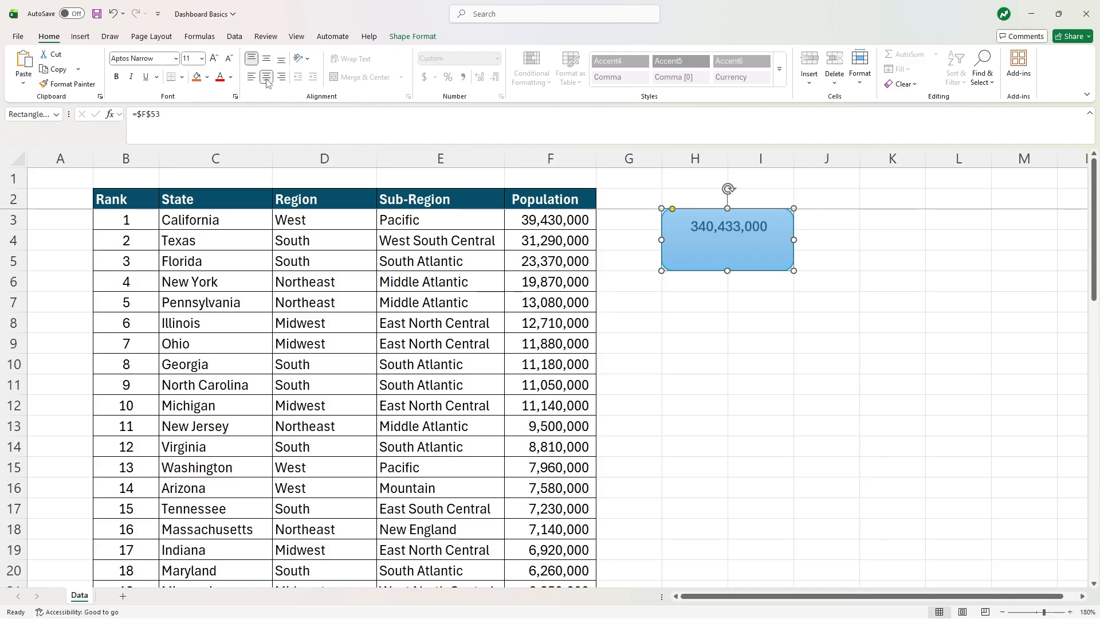
pyautogui.click(265, 59)
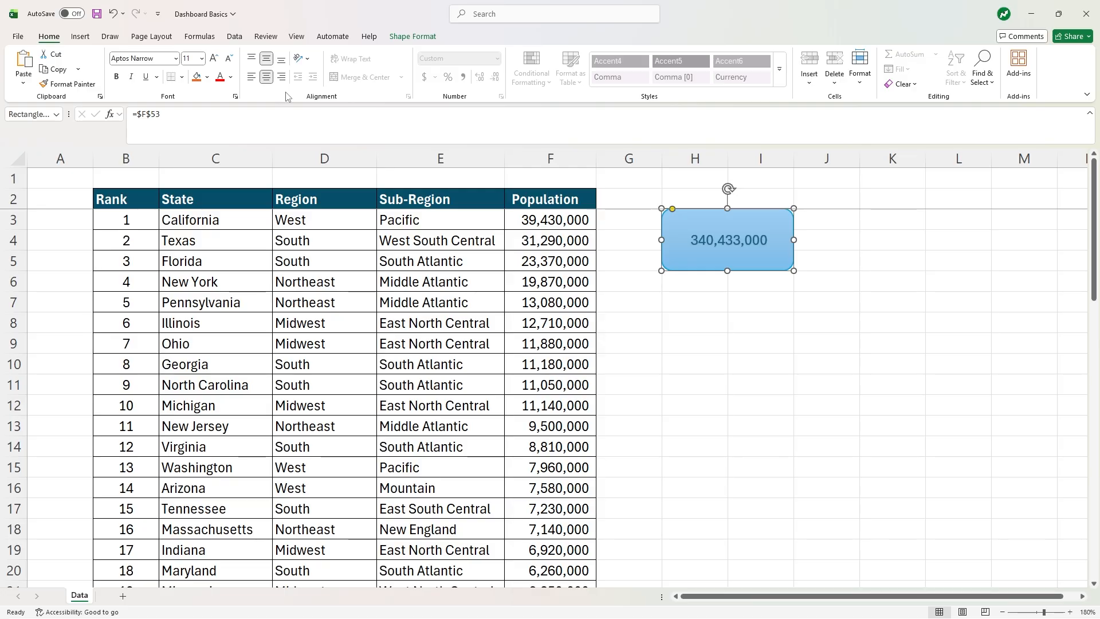
pyautogui.click(281, 62)
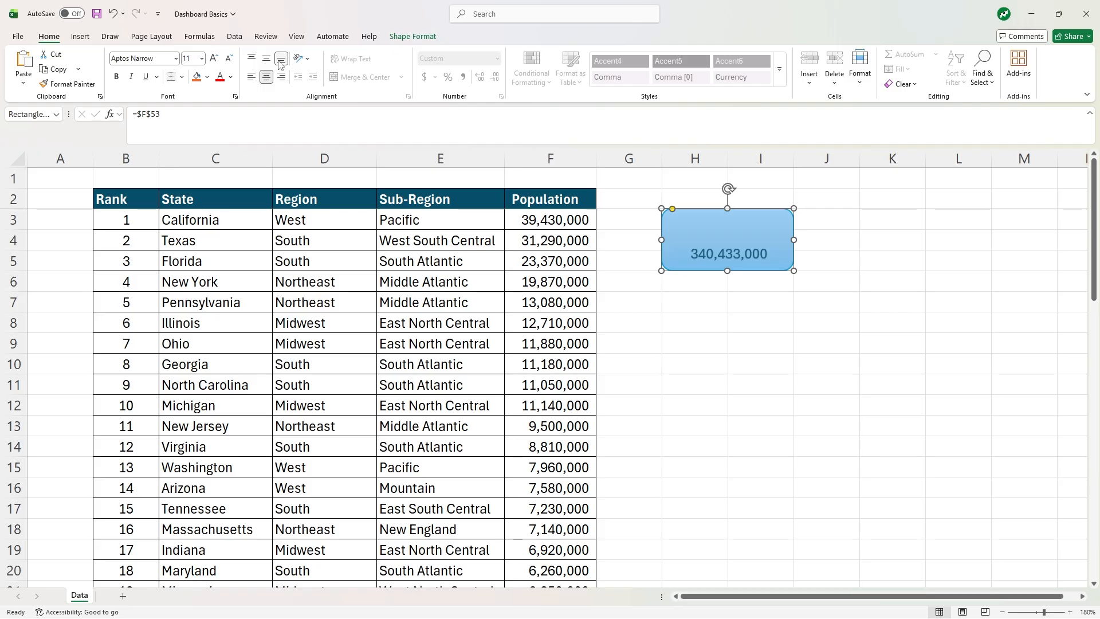
pyautogui.press('Escape')
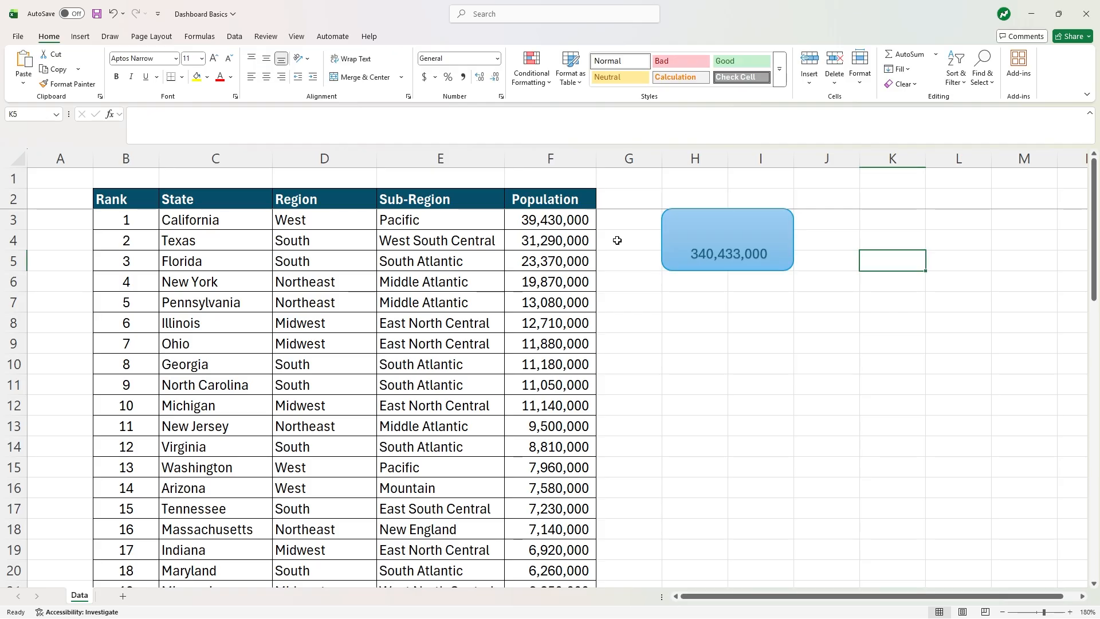
# - Add a text box about 0.42" high and 1.33" wide over the rectangle's upper part, reading "U.S. Population"
pyautogui.click(79, 37)
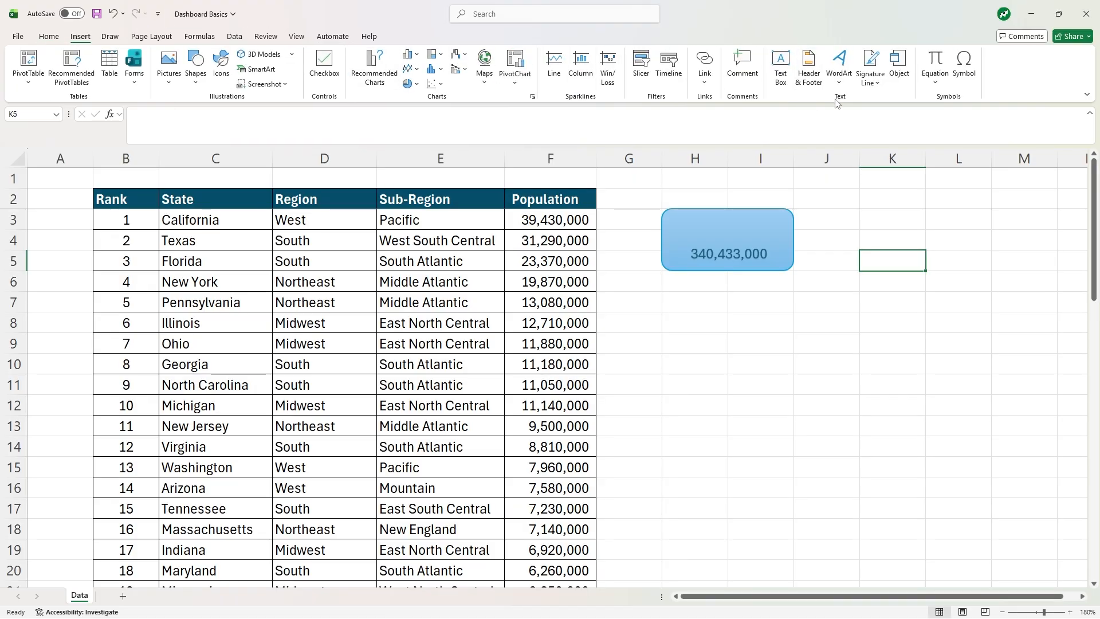
pyautogui.click(781, 68)
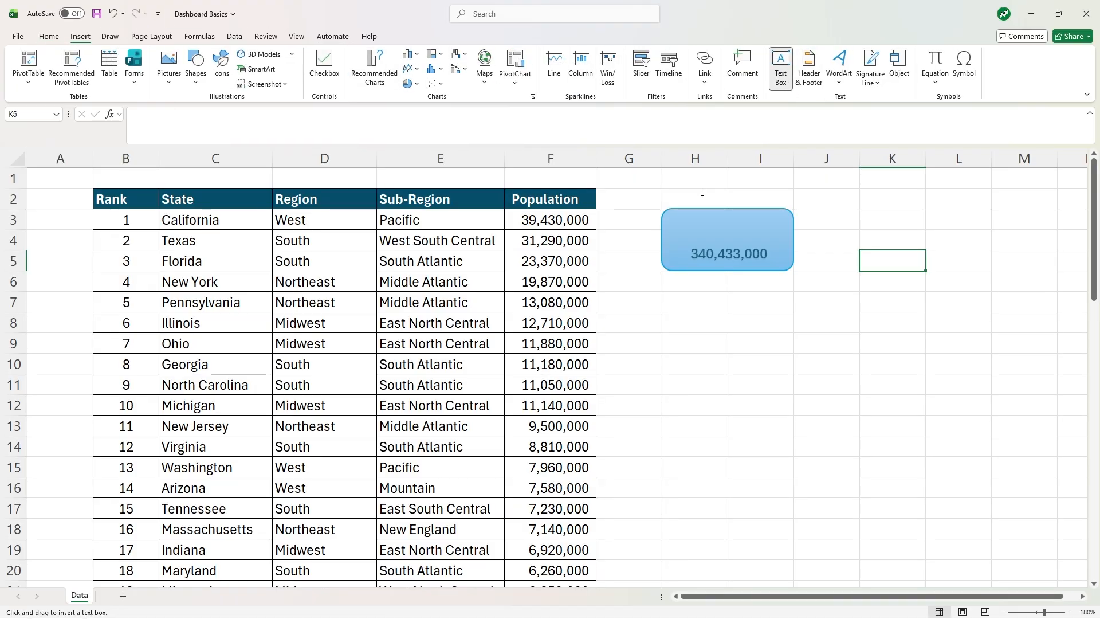
pyautogui.moveTo(666, 213); pyautogui.dragTo(769, 241)
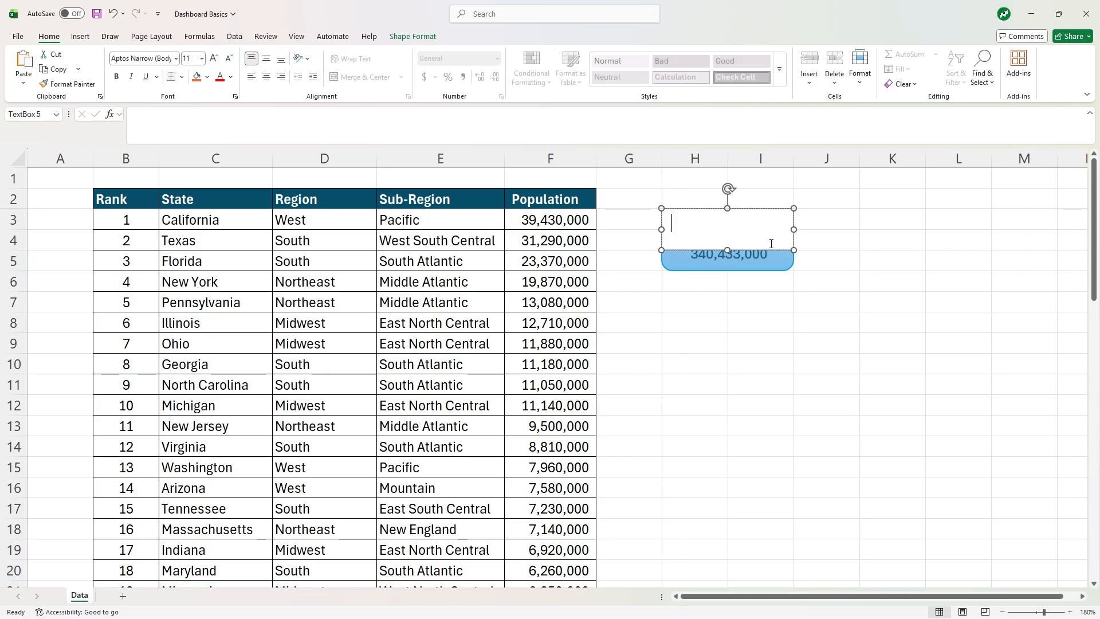
pyautogui.write('U')
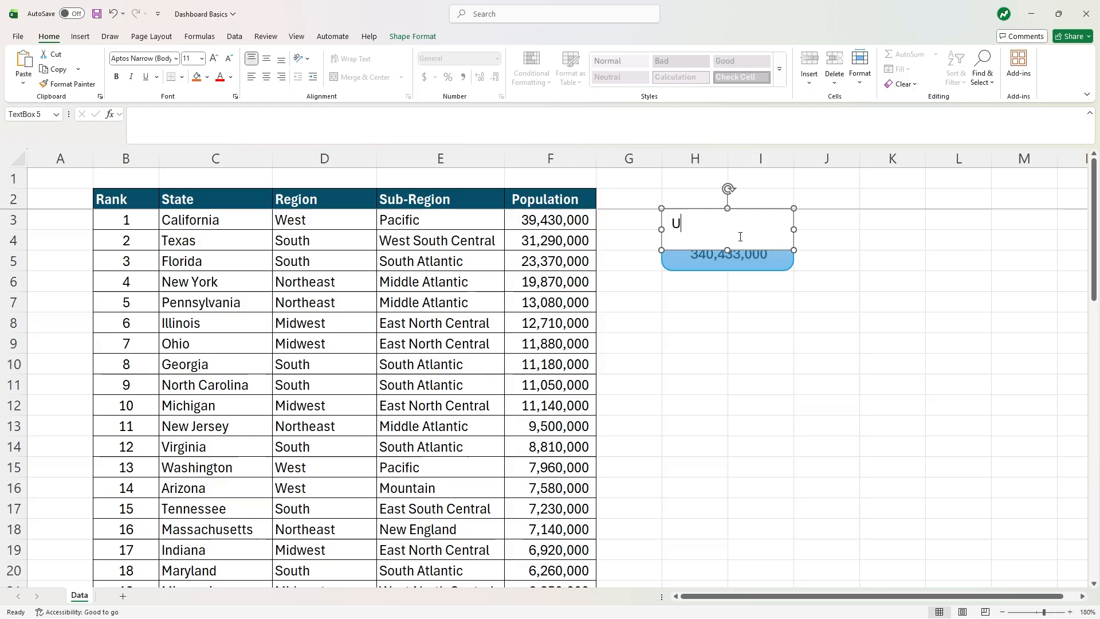
pyautogui.write('.S. P')
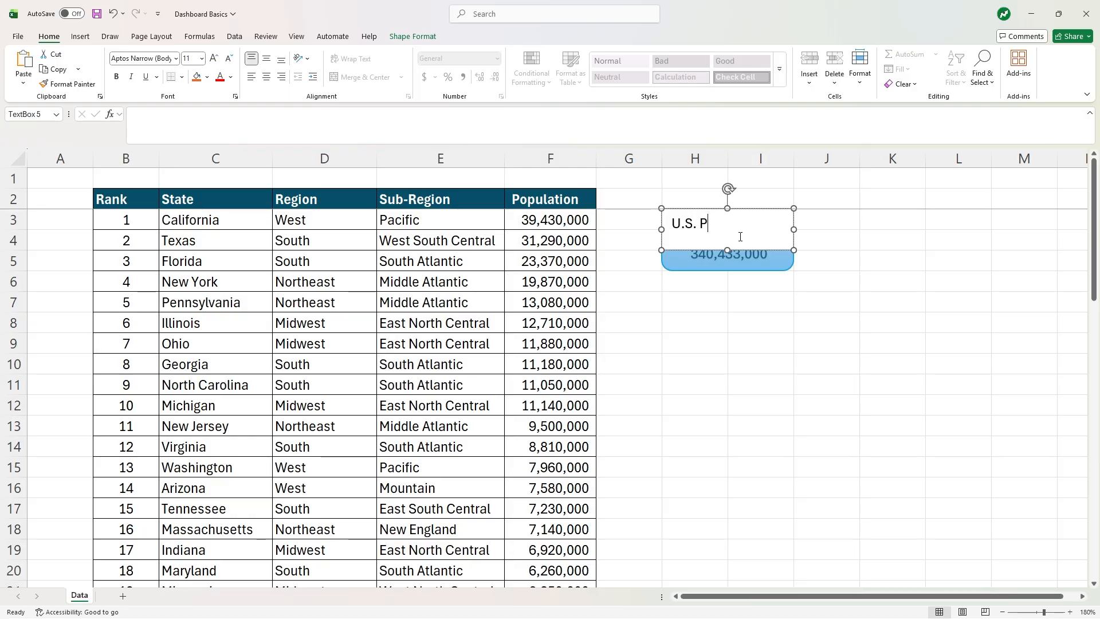
pyautogui.write('opulation')
# - Apply the transparent turquoise preset style without an outline to the U.S. Population text box
pyautogui.click(426, 37)
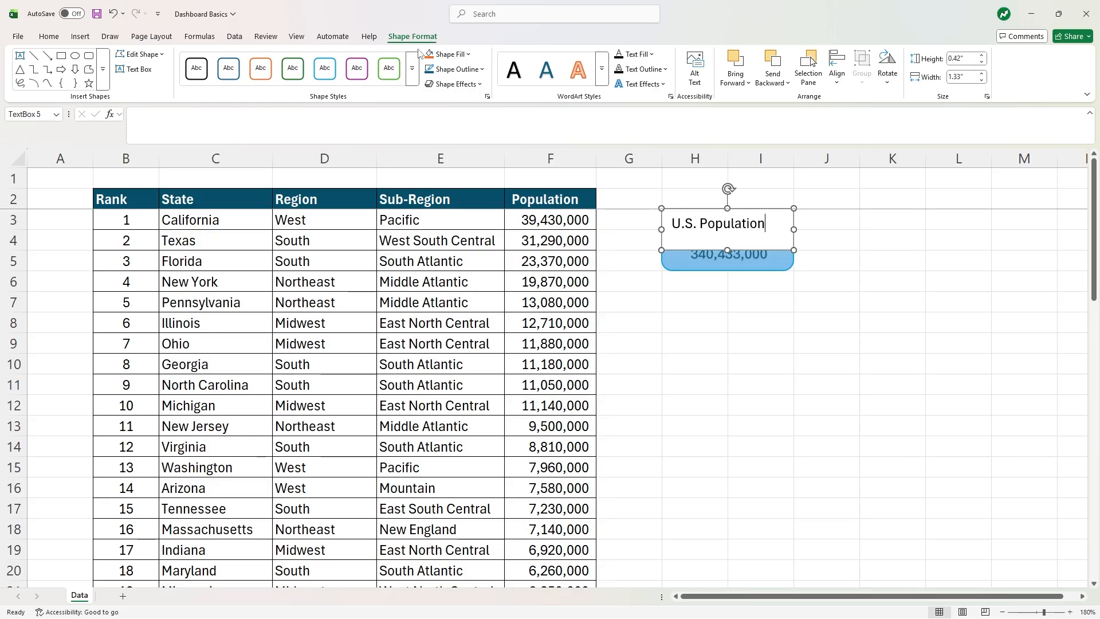
pyautogui.click(412, 69)
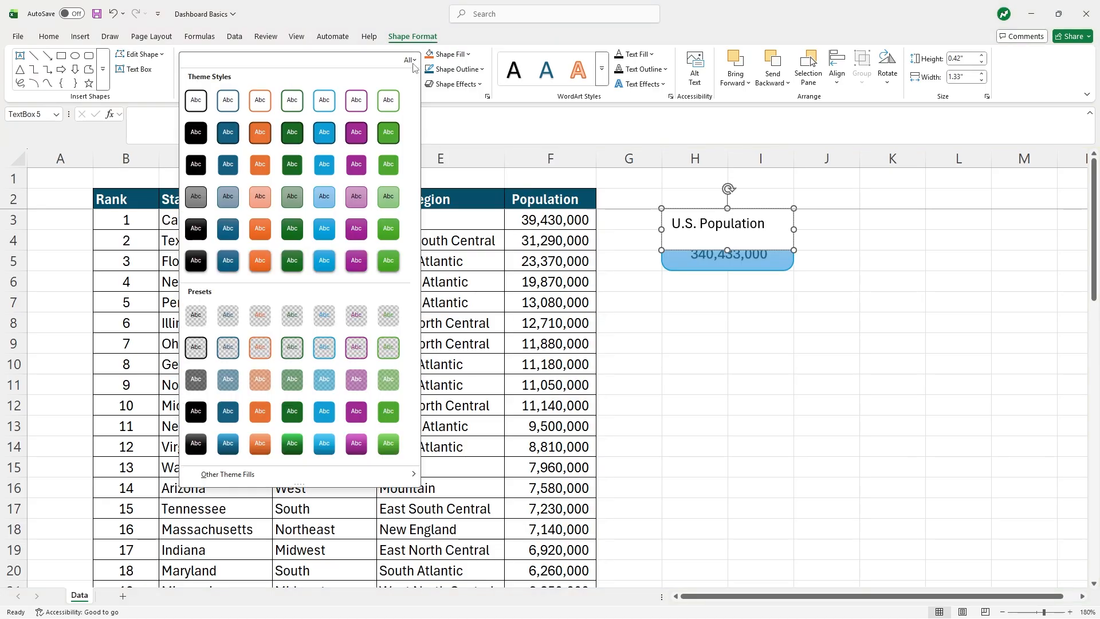
pyautogui.click(324, 315)
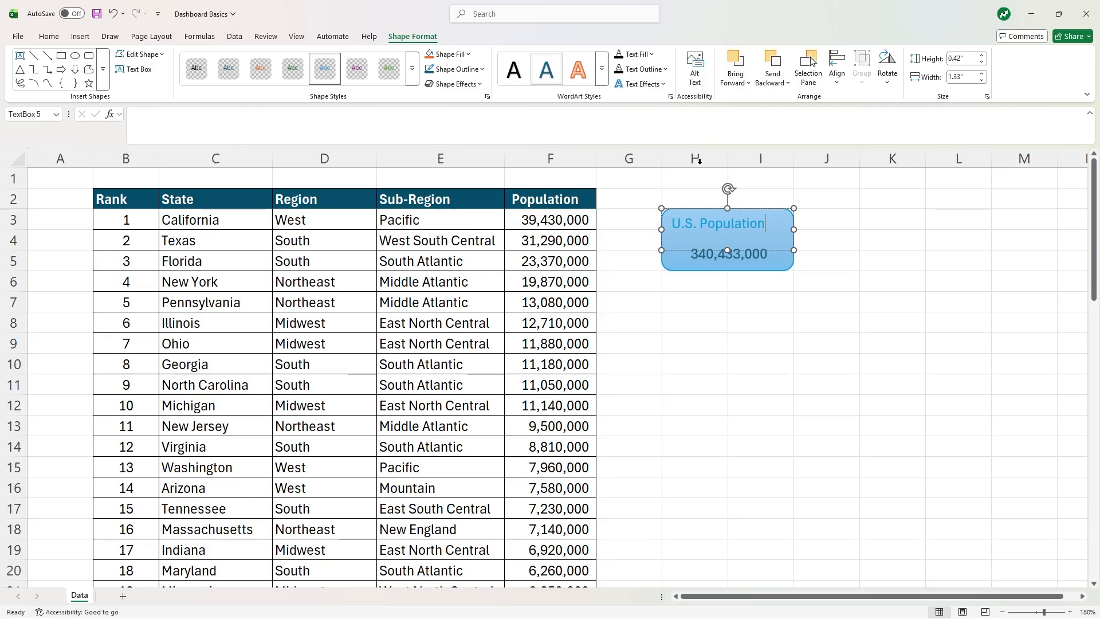
# - Center the U.S. Population text both horizontally and vertically within its text box
pyautogui.moveTo(767, 223); pyautogui.dragTo(671, 224)
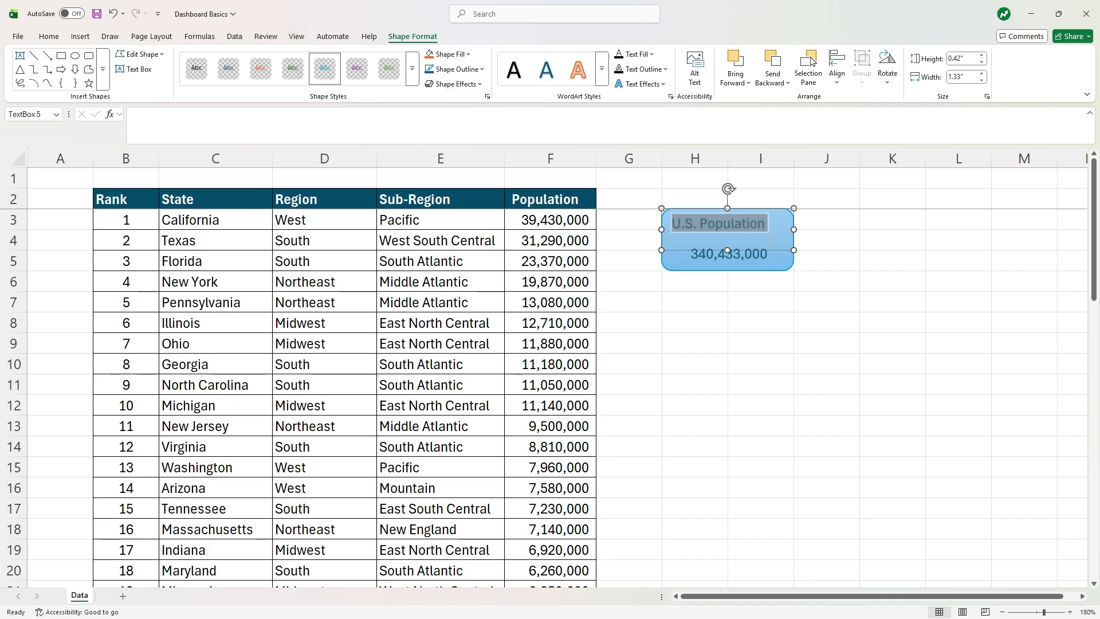
pyautogui.click(776, 230)
pyautogui.moveTo(775, 229); pyautogui.dragTo(671, 224)
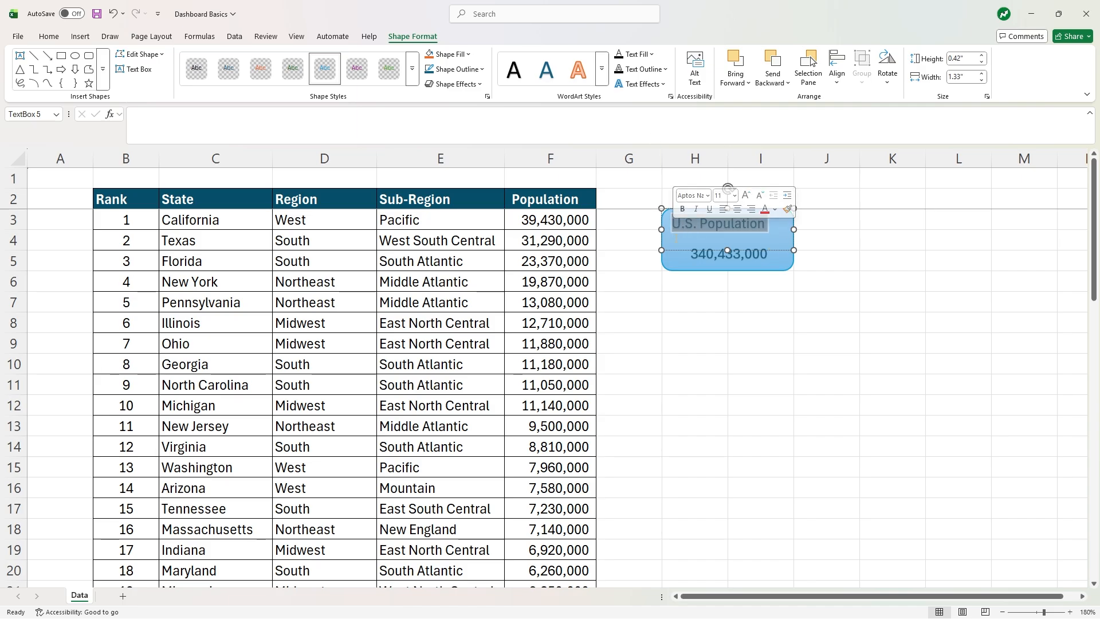
pyautogui.click(49, 36)
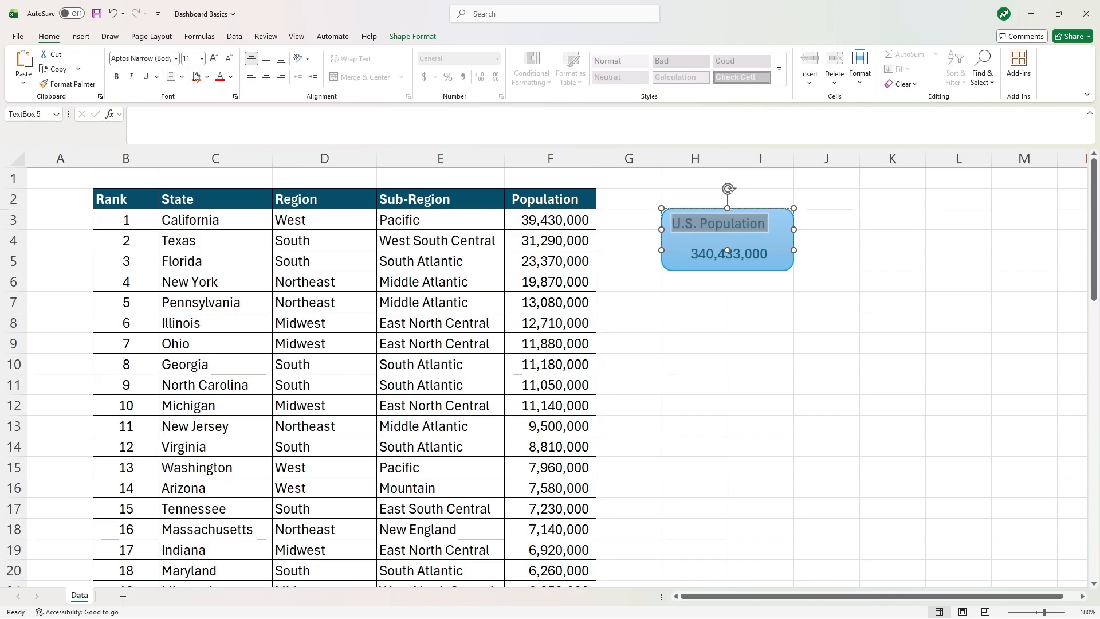
pyautogui.click(265, 77)
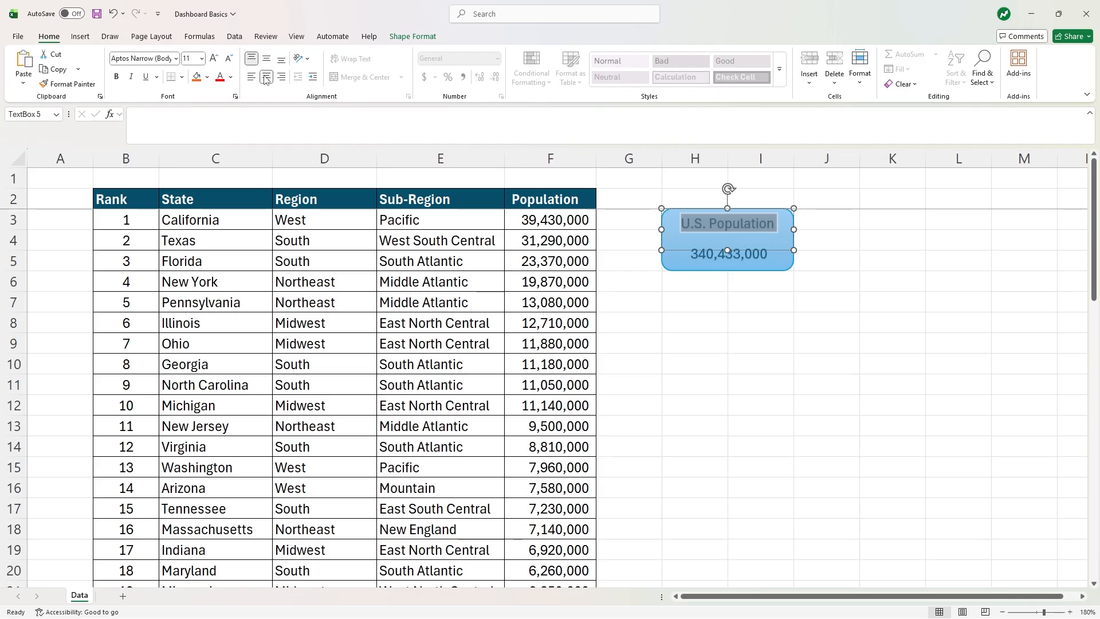
pyautogui.click(264, 60)
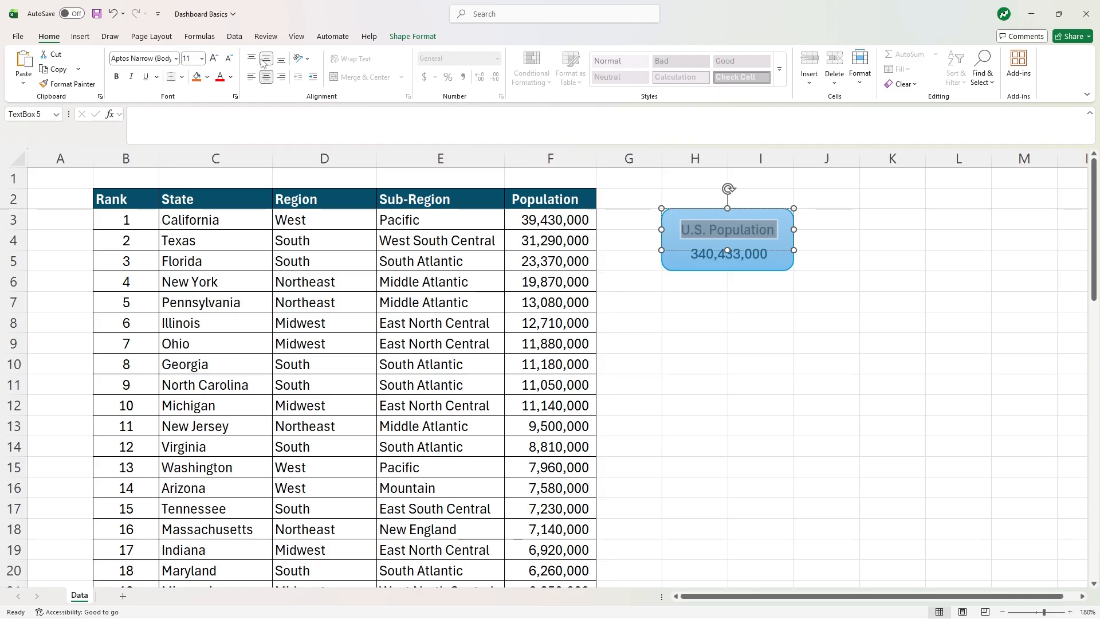
pyautogui.click(872, 257)
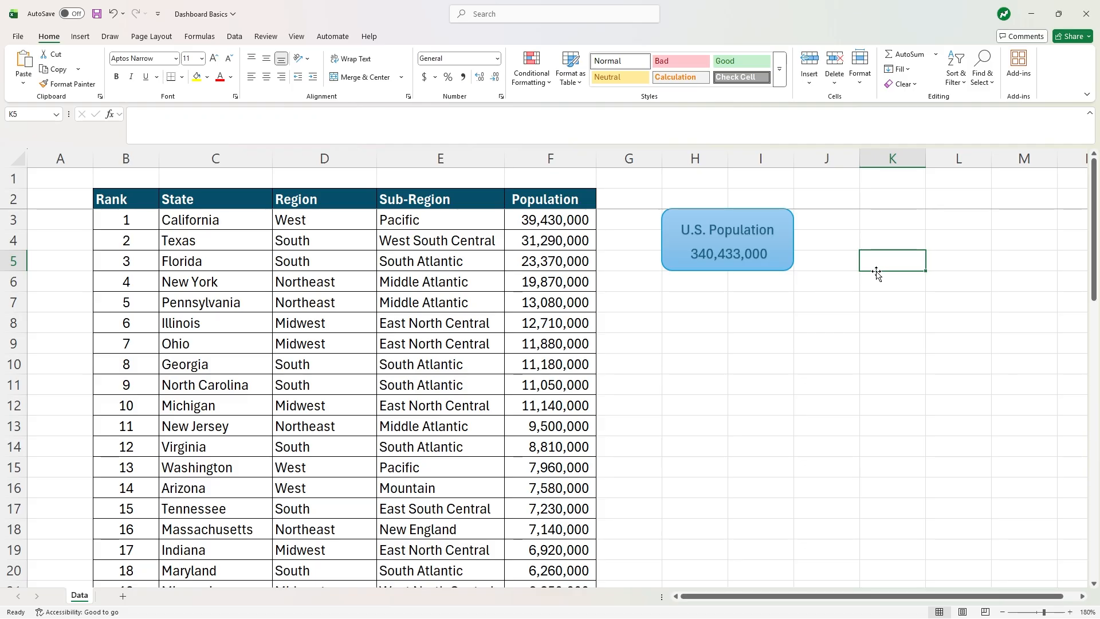
# - Move the rounded rectangle down three rows on its own, without the title text box, and undo the move
pyautogui.press('Down')
pyautogui.press('Down')
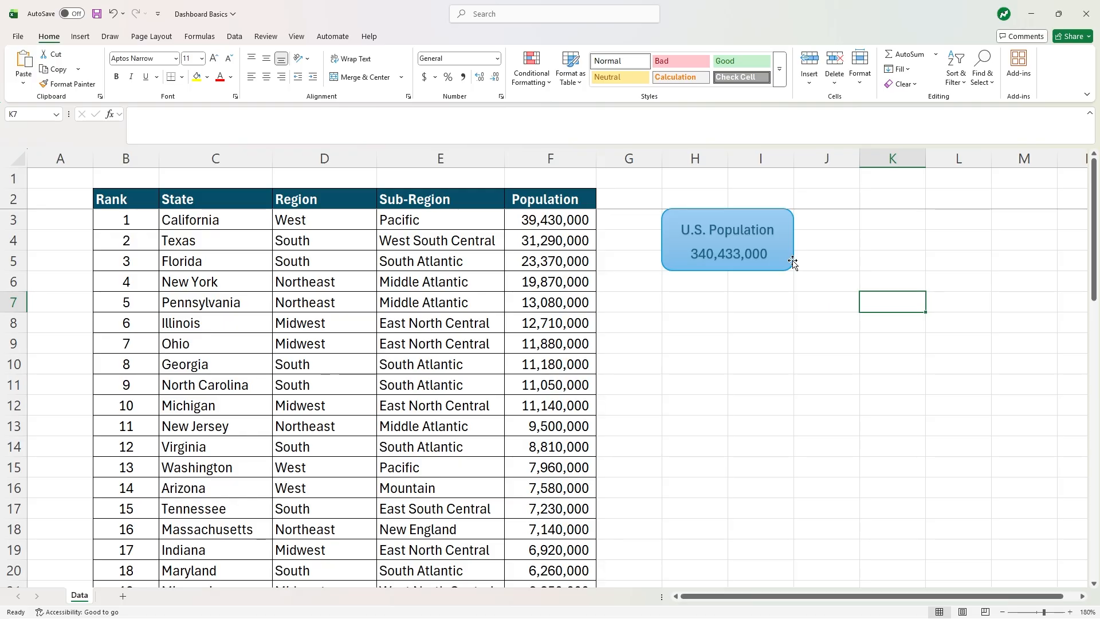
pyautogui.click(792, 262)
pyautogui.moveTo(789, 263); pyautogui.dragTo(796, 322)
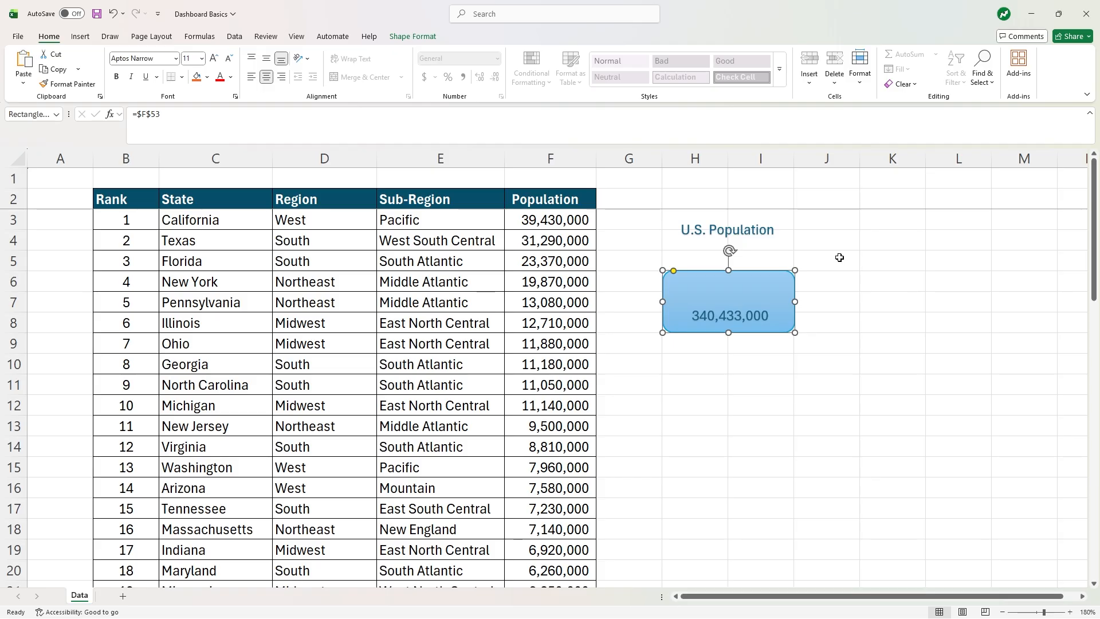
pyautogui.hotkey('ctrl', 'z')
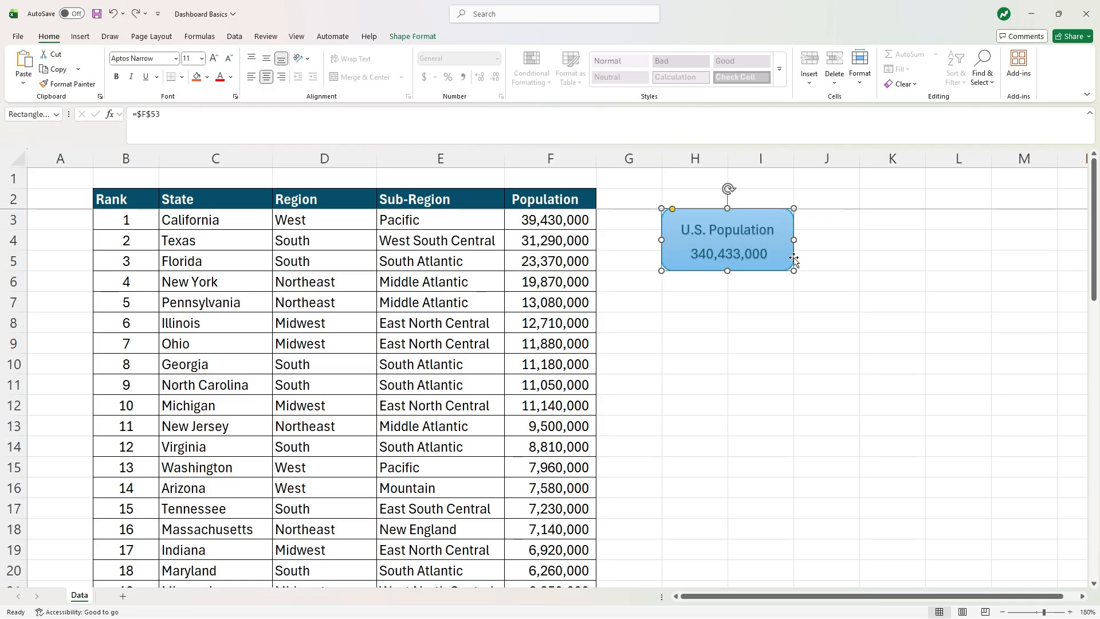
# - Group the rounded rectangle and the U.S. Population text box into a single object
pyautogui.keyDown('shift'); pyautogui.click(727, 228); pyautogui.keyUp('shift')
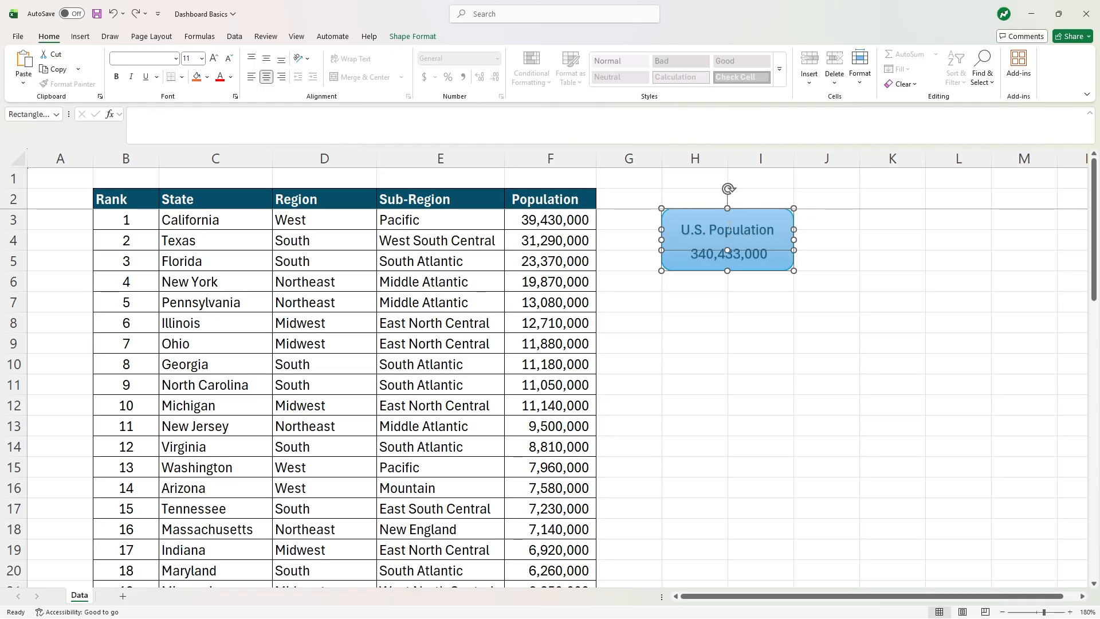
pyautogui.rightClick(778, 256)
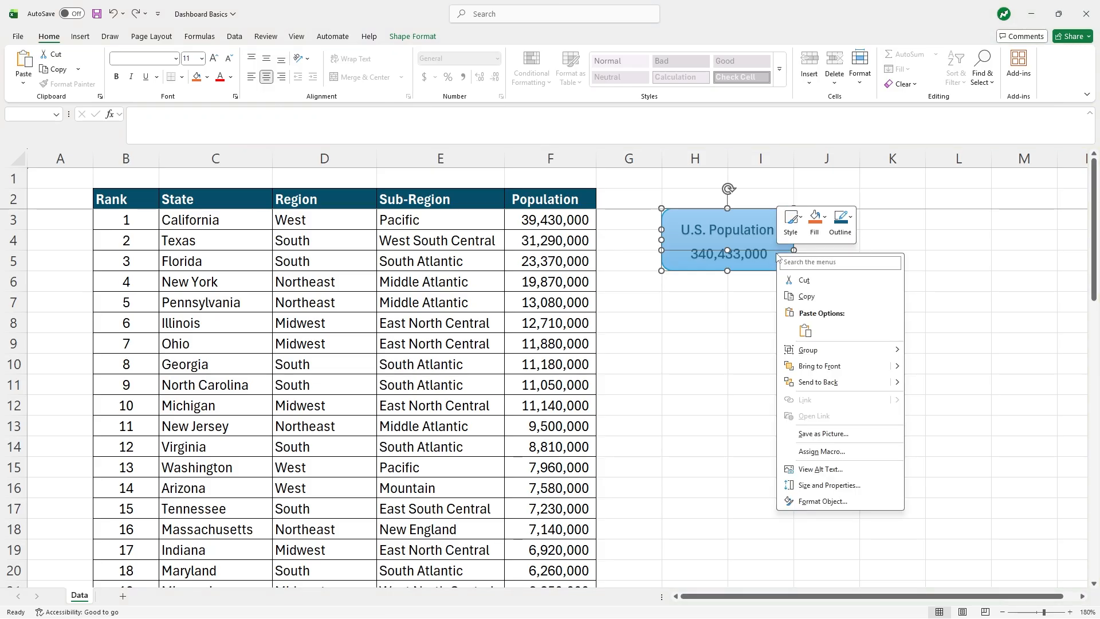
pyautogui.moveTo(826, 350)
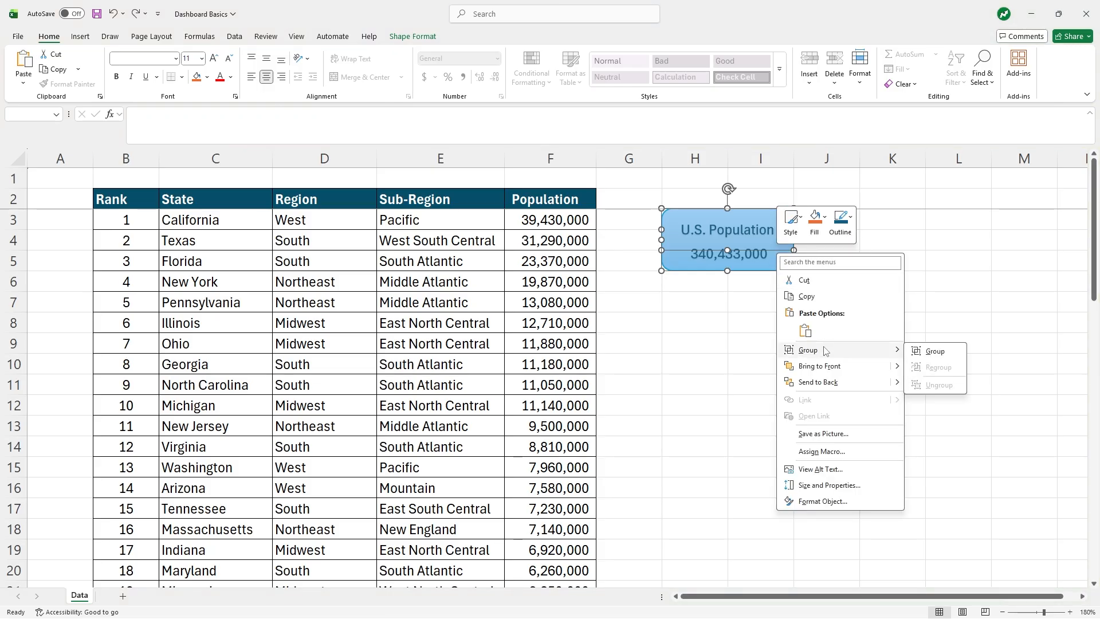
pyautogui.click(928, 352)
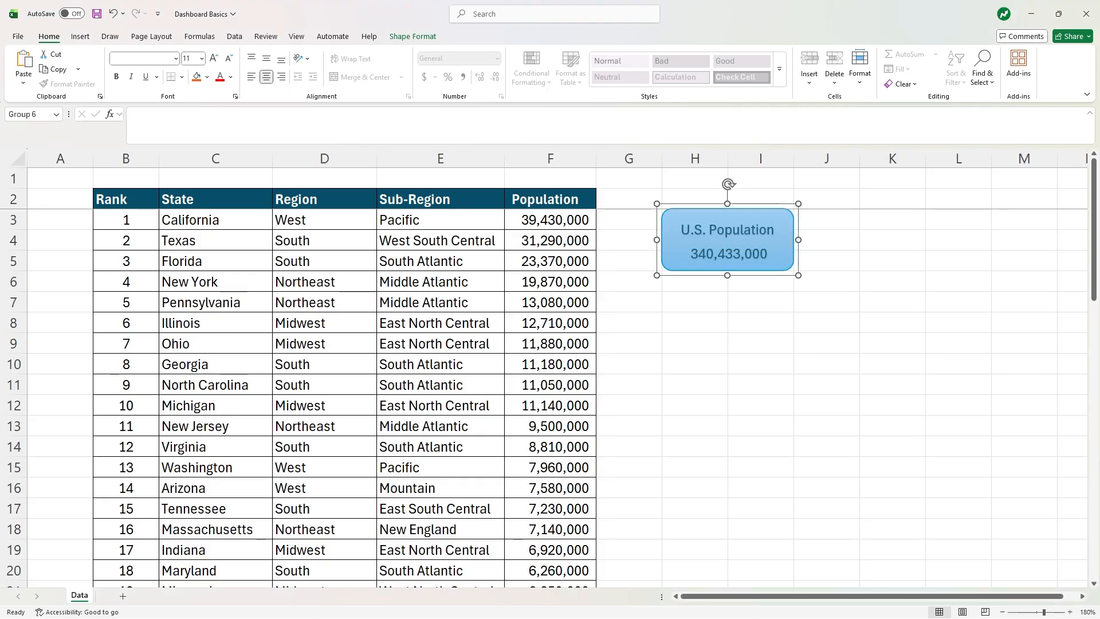
pyautogui.moveTo(794, 253)
pyautogui.mouseDown()
pyautogui.moveTo(807, 329)
pyautogui.moveTo(817, 239)
pyautogui.moveTo(859, 257)
pyautogui.moveTo(793, 278)
pyautogui.moveTo(795, 257)
pyautogui.mouseUp()
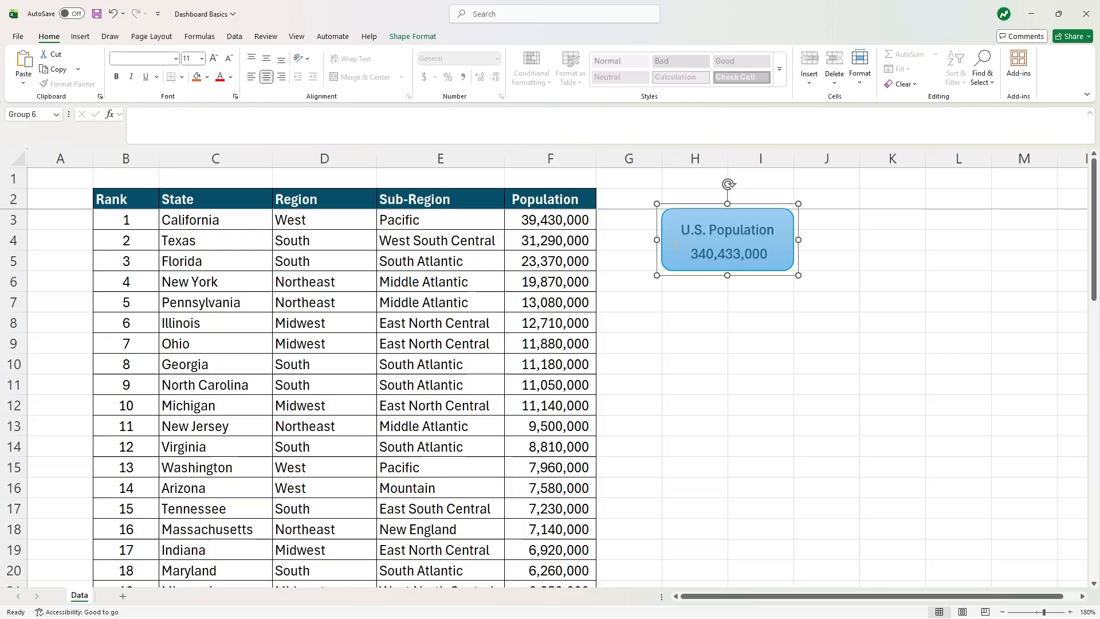
# - Clear California's population in F3 to test the card's link to the total, and undo the deletion
pyautogui.click(579, 220)
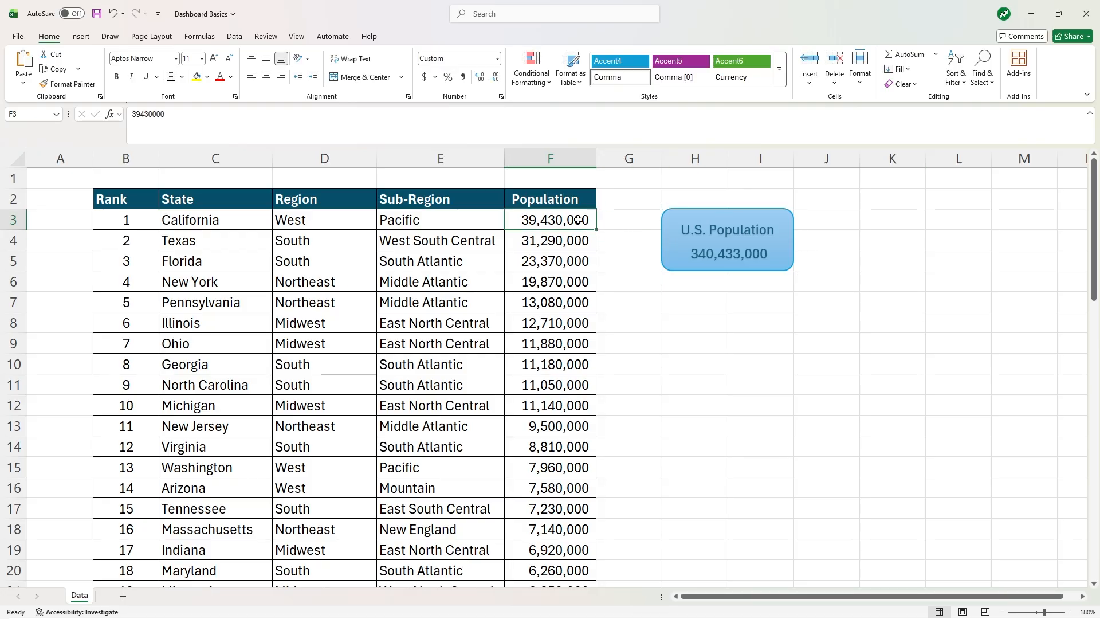
pyautogui.press('BackSpace')
pyautogui.click(655, 287)
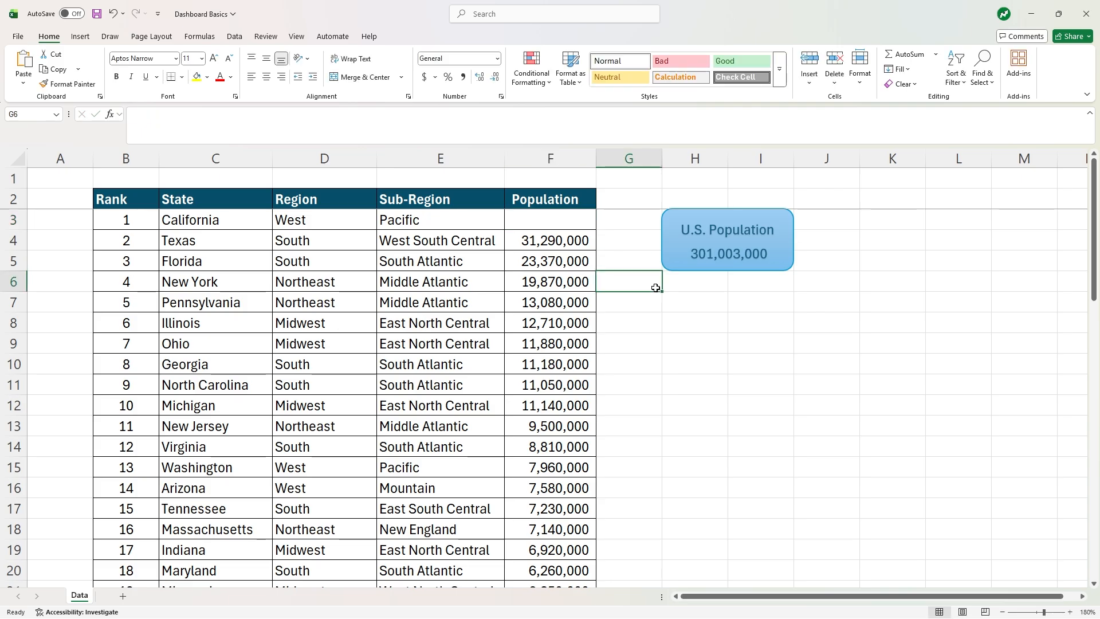
pyautogui.scroll(-7, 642, 389)
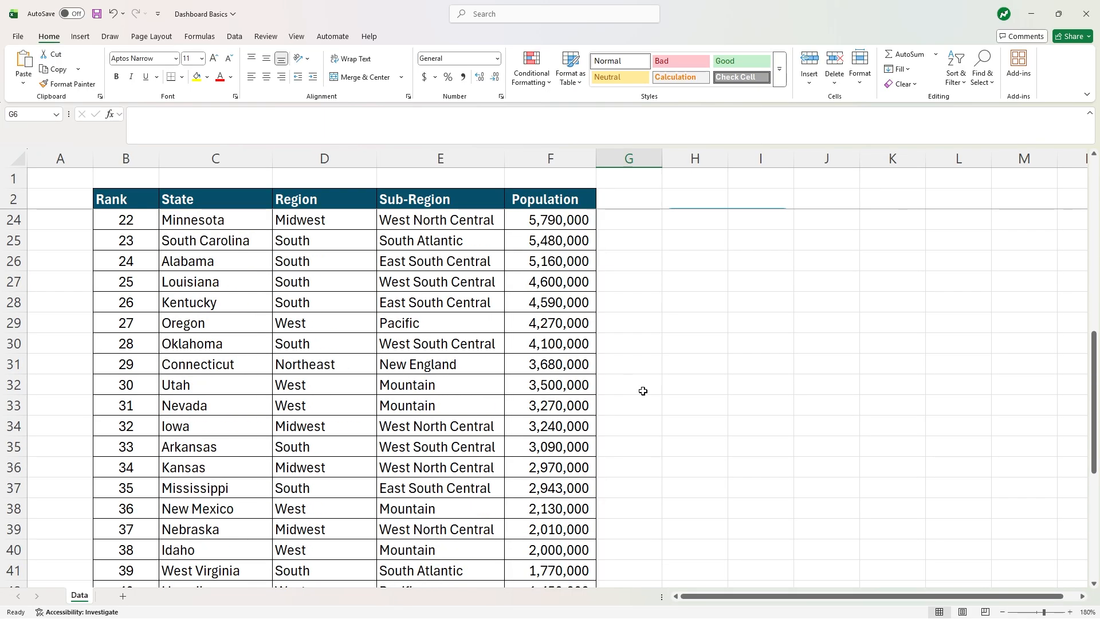
pyautogui.scroll(-5, 643, 391)
pyautogui.scroll(12, 573, 509)
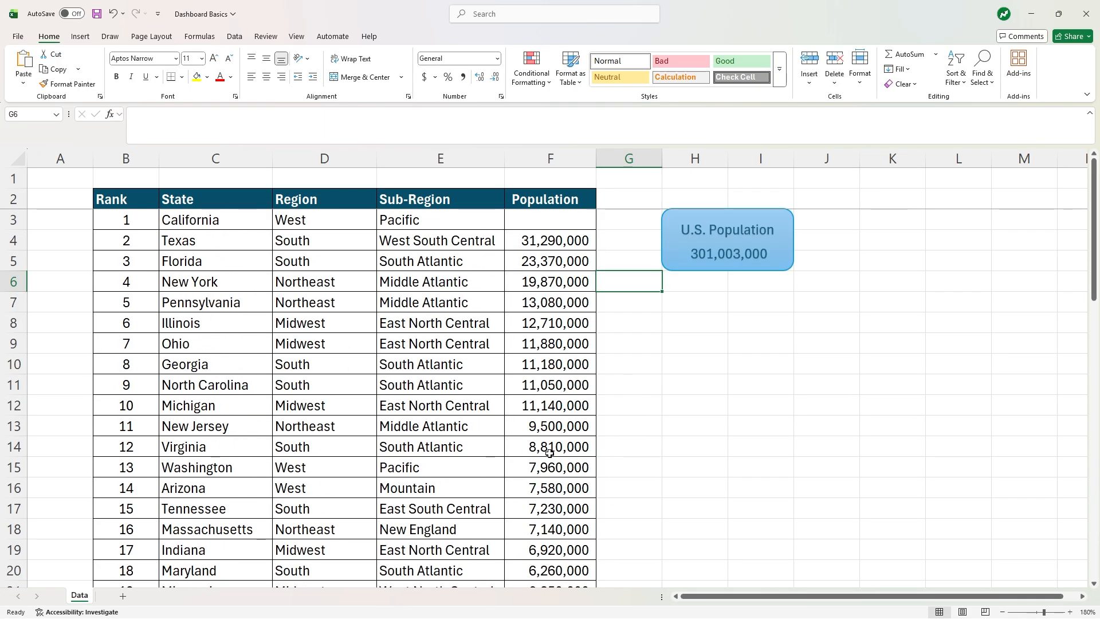
pyautogui.click(113, 13)
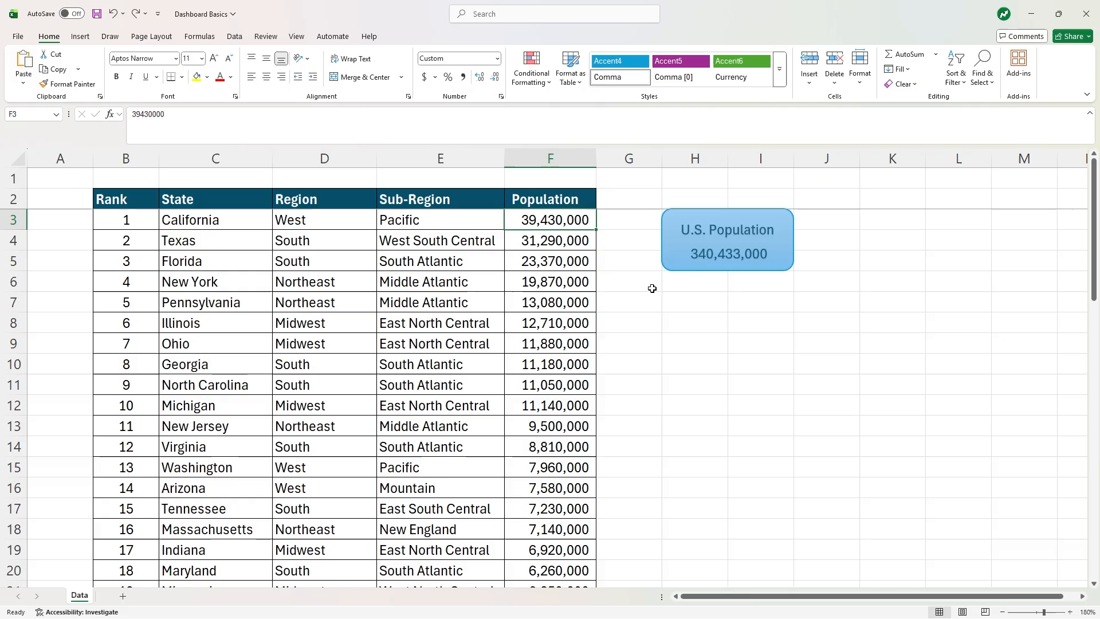
# - Set California's population in F3 to 45000000 to test the card's updating, and undo the change
pyautogui.write('45000000')
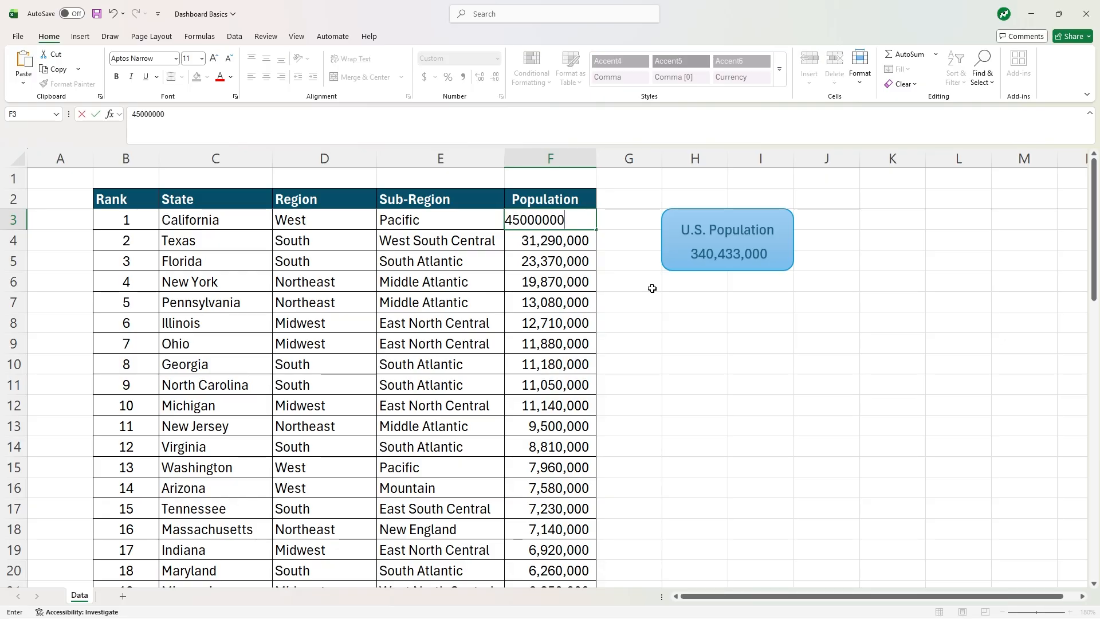
pyautogui.press('Return')
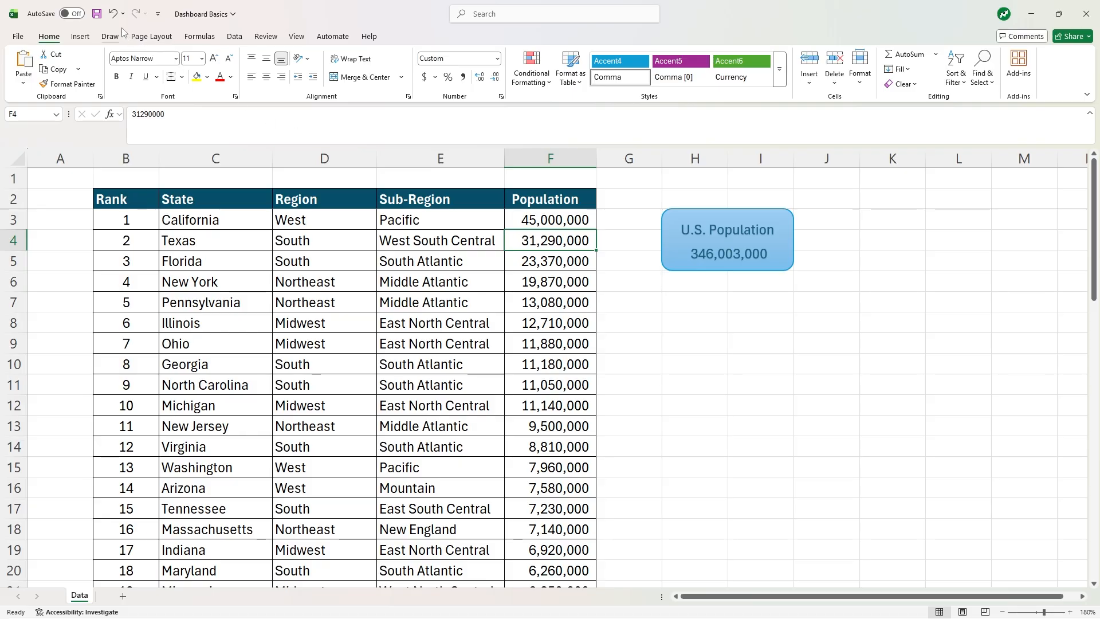
pyautogui.click(113, 13)
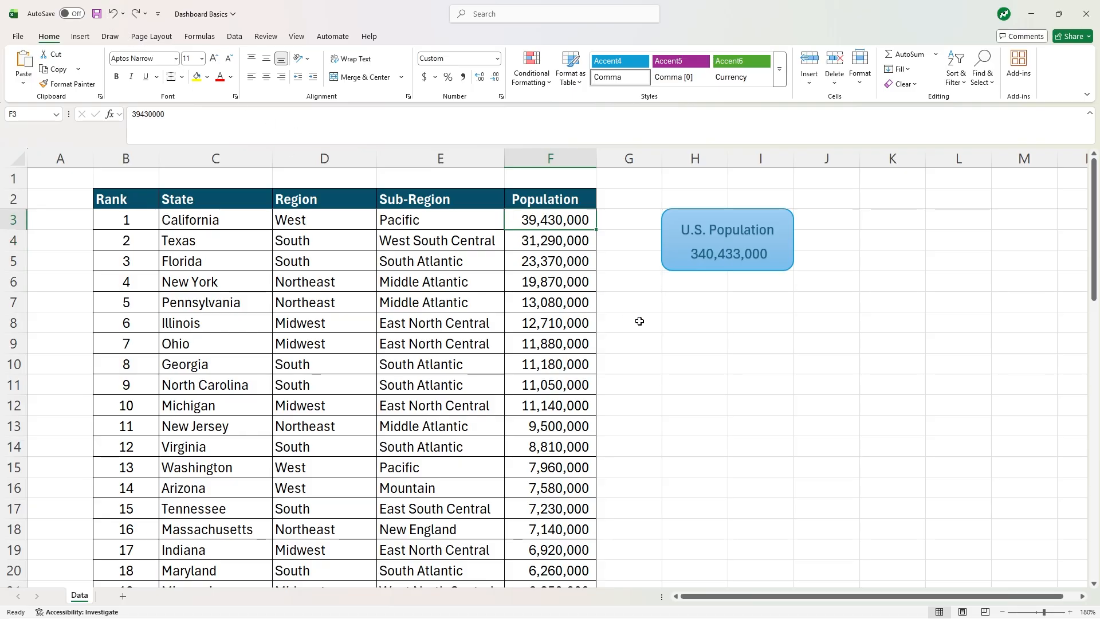